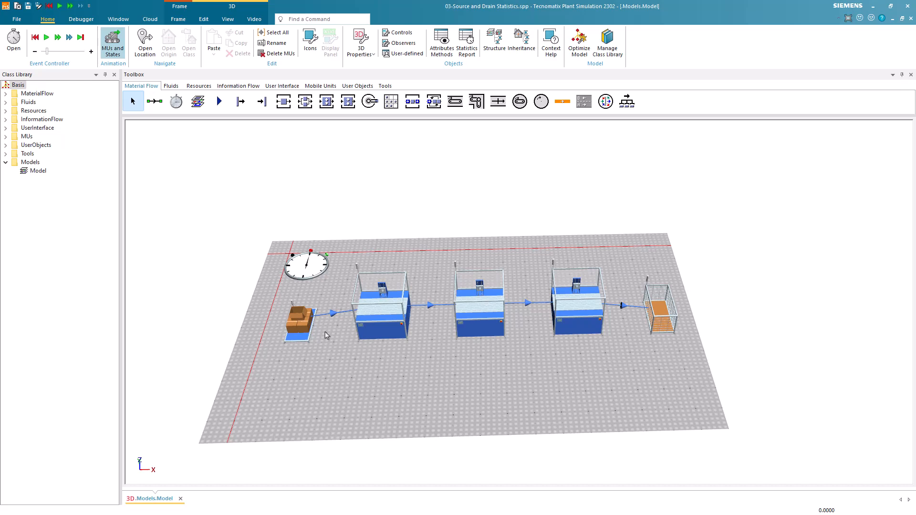
Set the Source's creation amount to 1000 parts
left_click(307, 331)
double_click(307, 332)
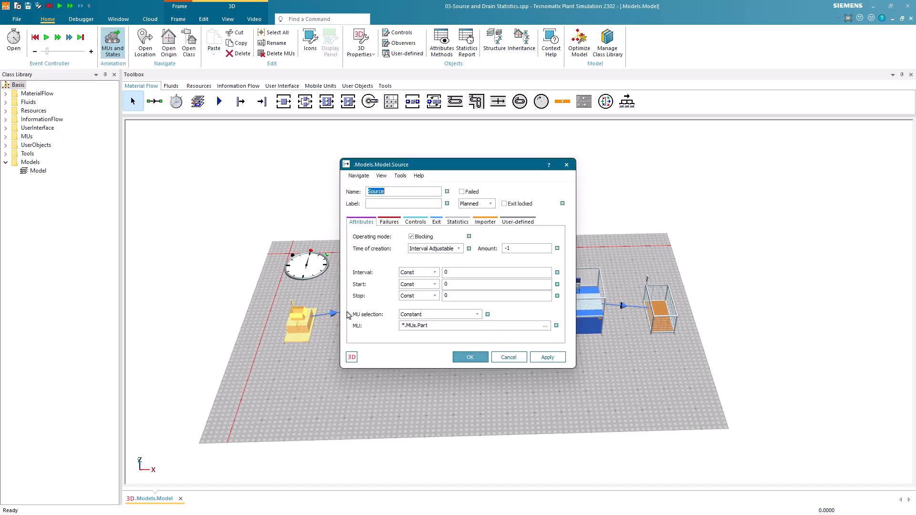
double_click(509, 248)
type("100")
left_click(485, 354)
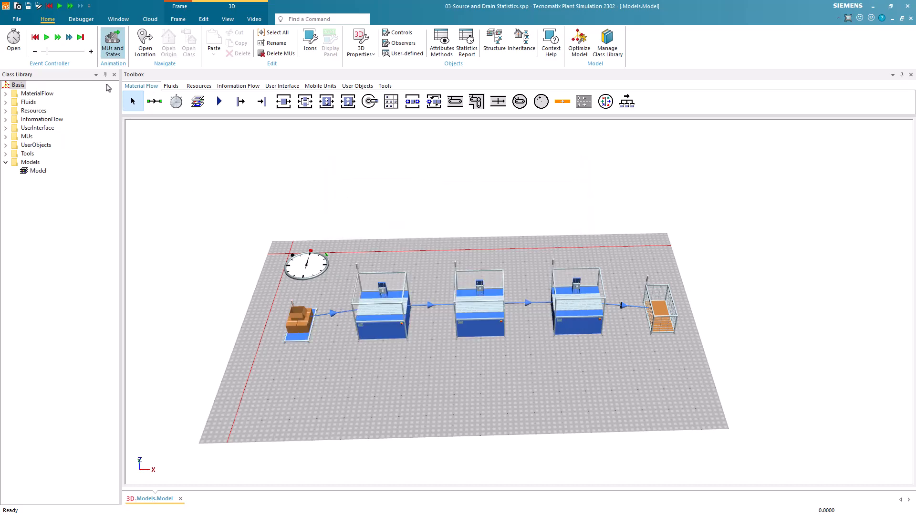
Run the simulation in fast-forward and review the Drain's type statistics
left_click(63, 41)
double_click(651, 315)
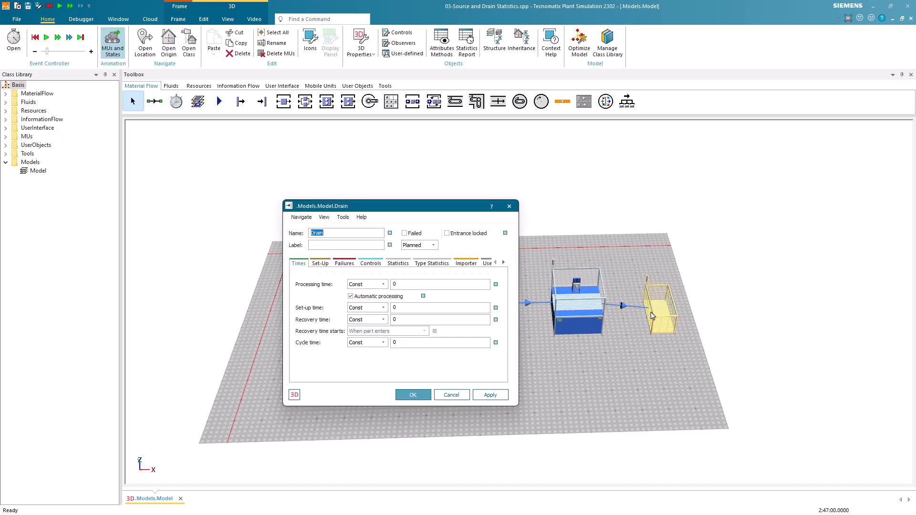
left_click(432, 264)
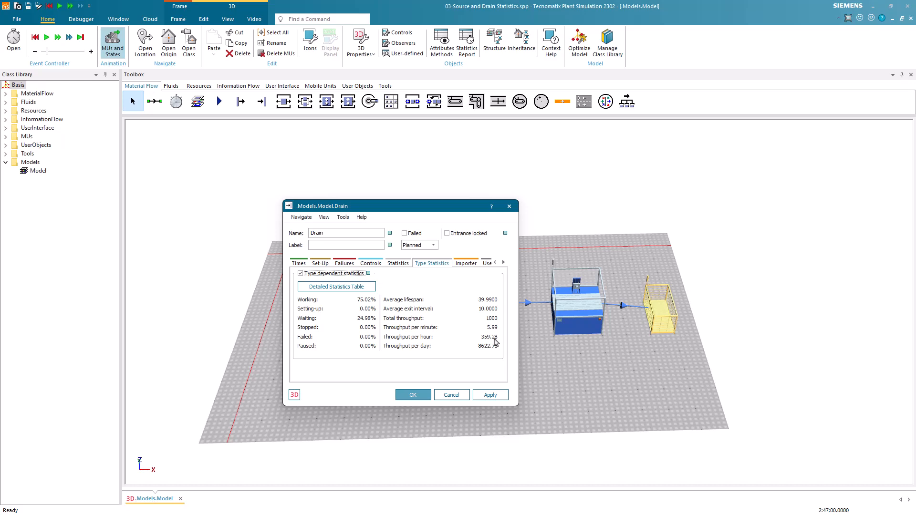
left_click(428, 398)
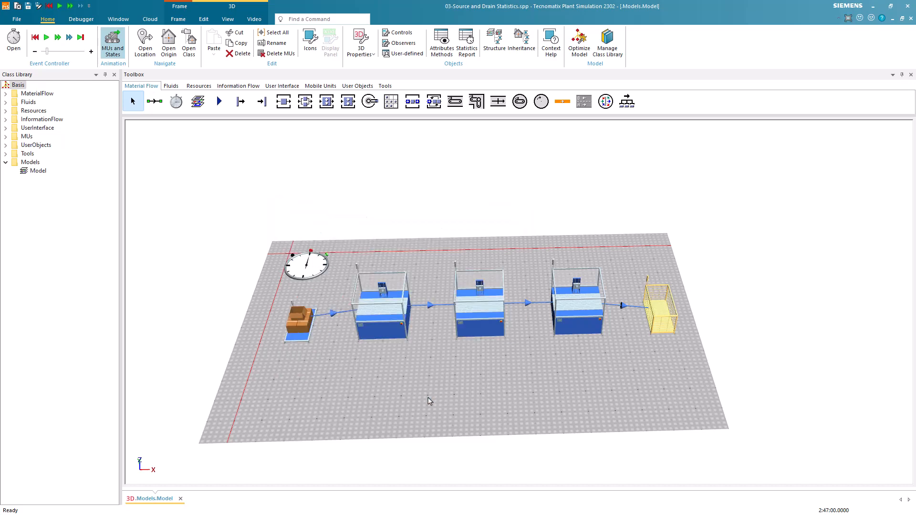
Examine the Source's resource statistics and its available MU selection options, keeping Constant
double_click(304, 339)
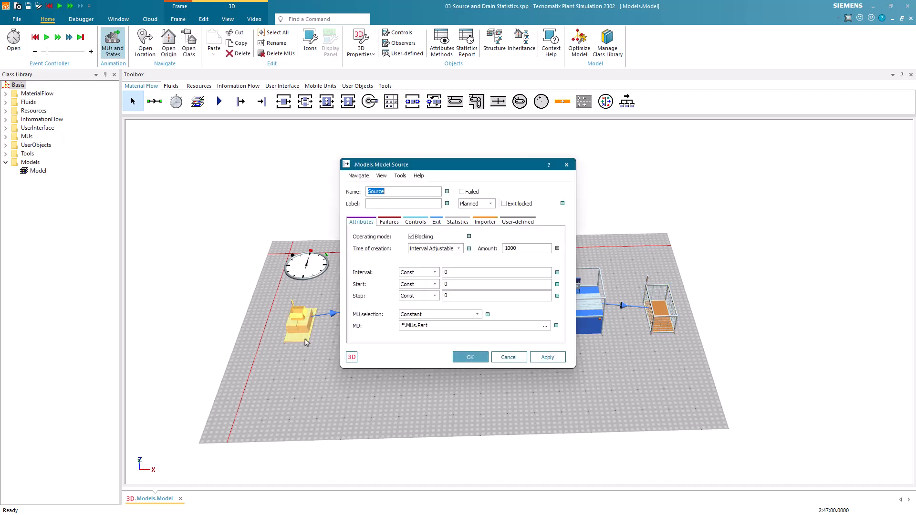
left_click(461, 225)
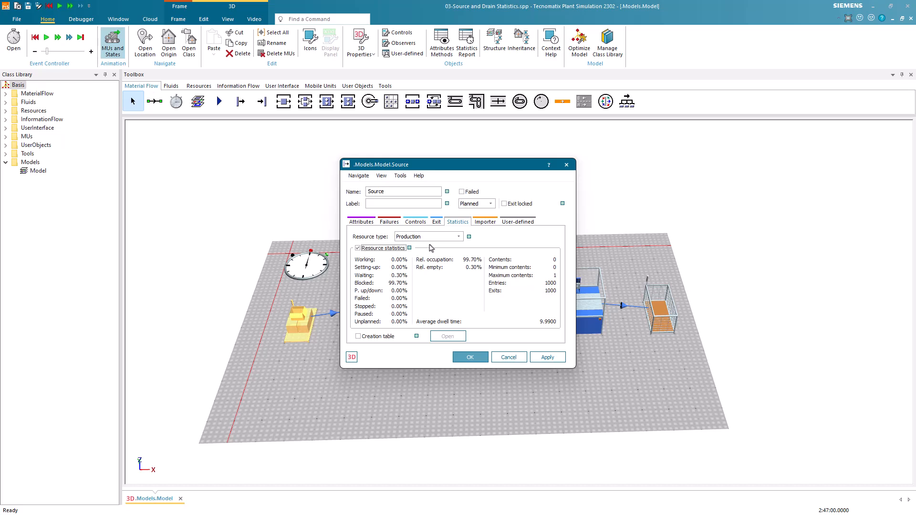
left_click(371, 225)
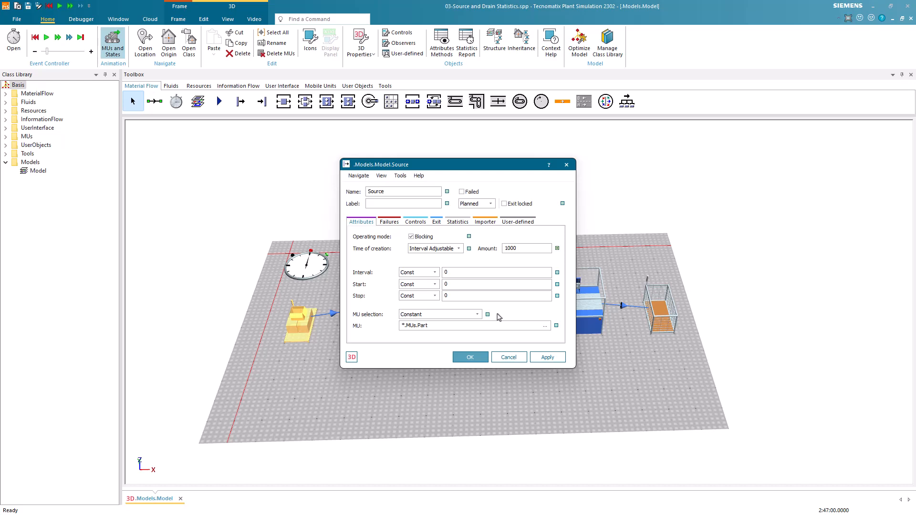
left_click(477, 315)
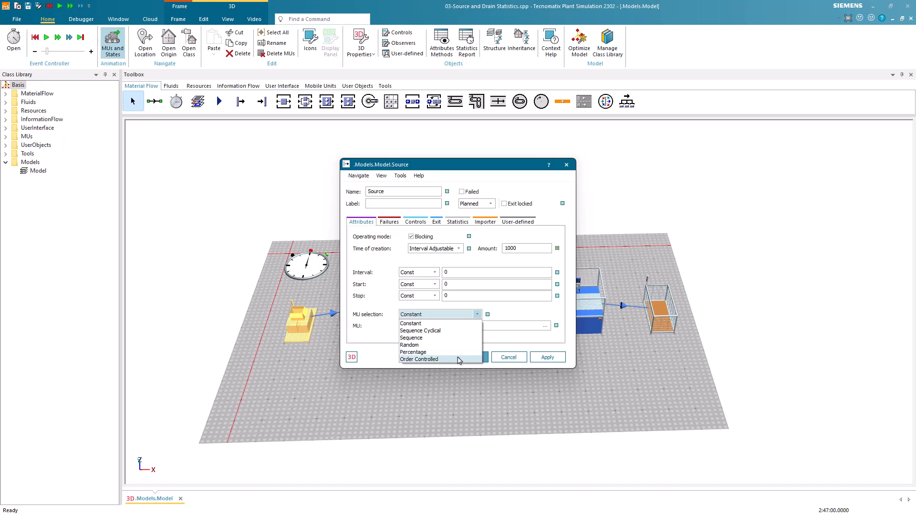
left_click(477, 323)
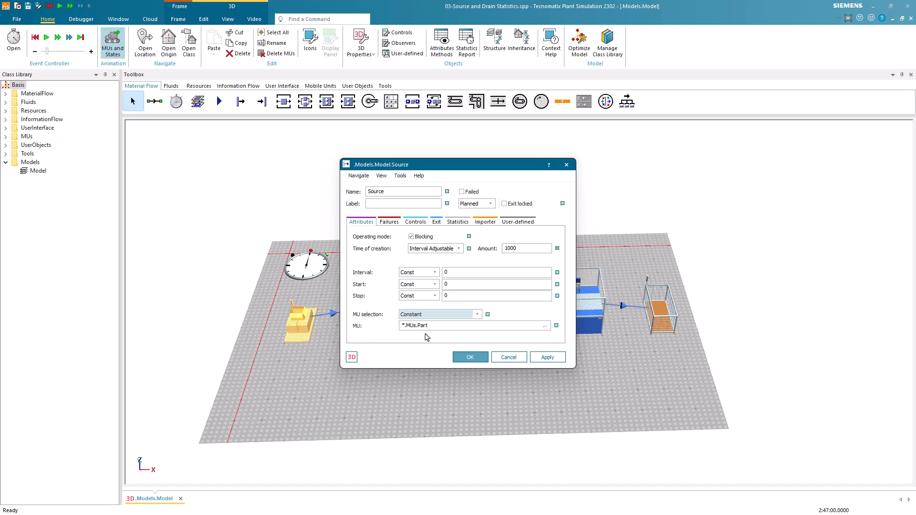
Rename the Part class in the MUs folder to Test and check the MU reference in the Source
left_click(5, 137)
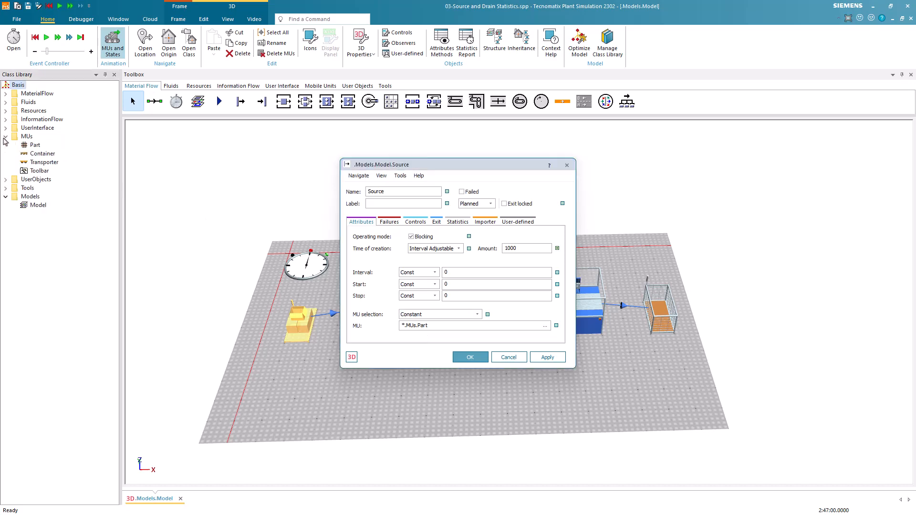
left_click(32, 146)
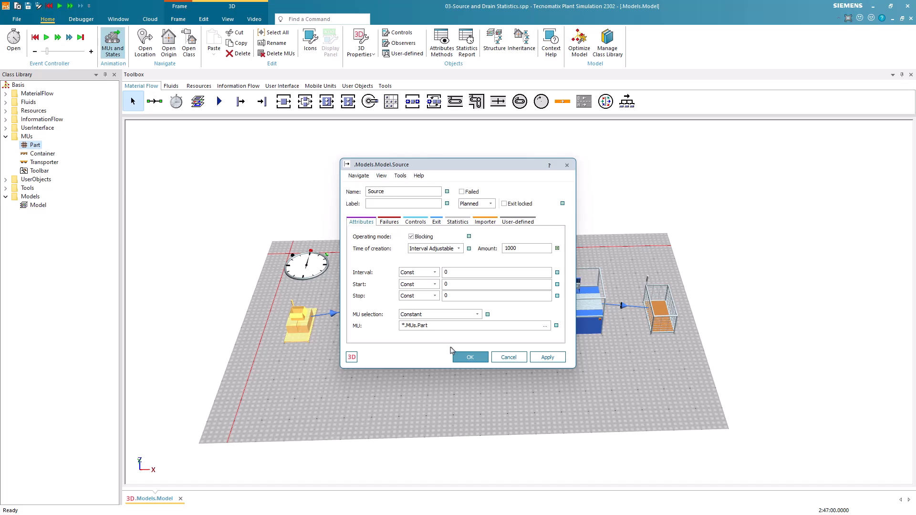
left_click(462, 358)
right_click(33, 147)
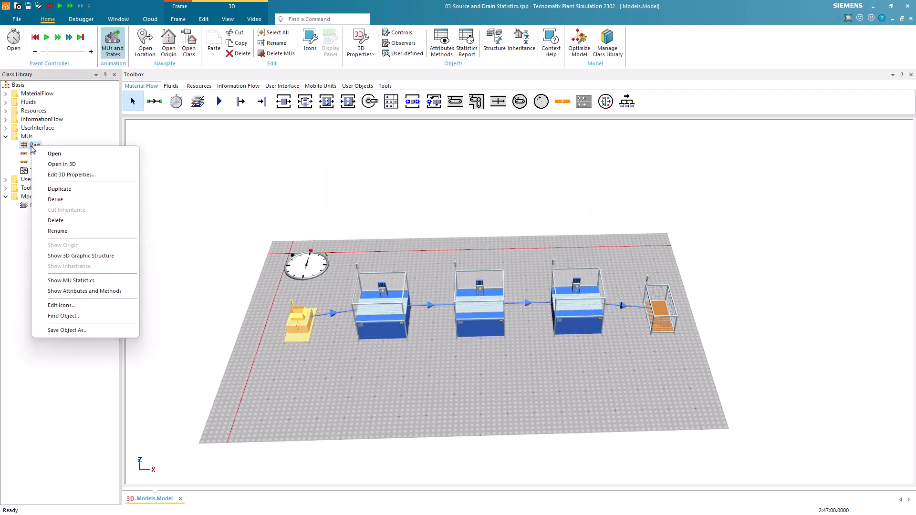
left_click(68, 231)
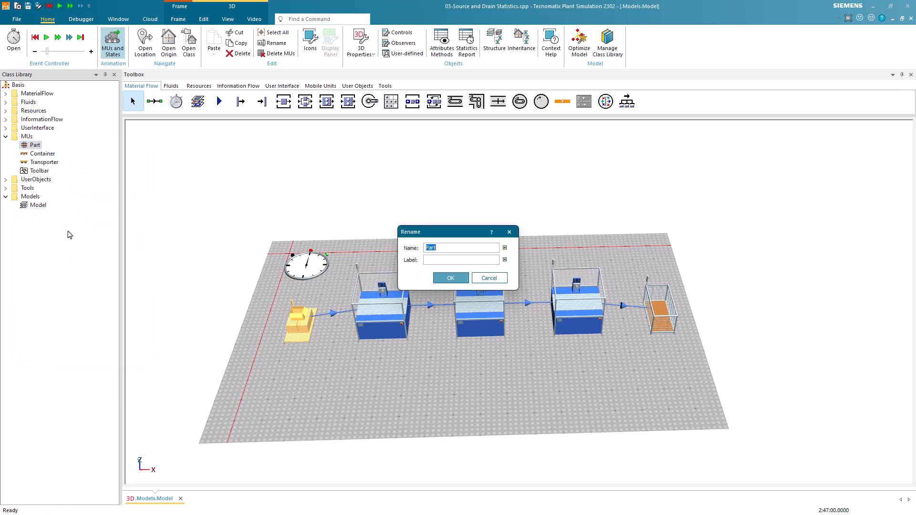
type("Test")
left_click(436, 278)
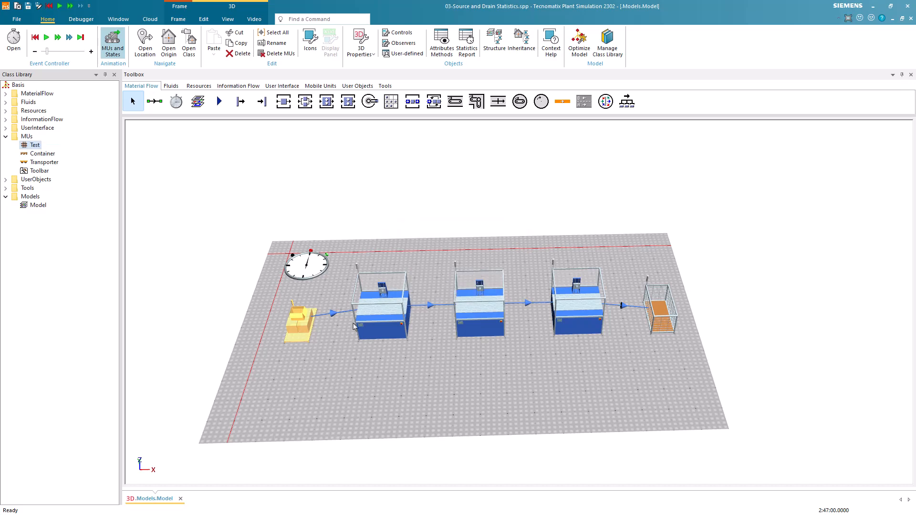
double_click(308, 329)
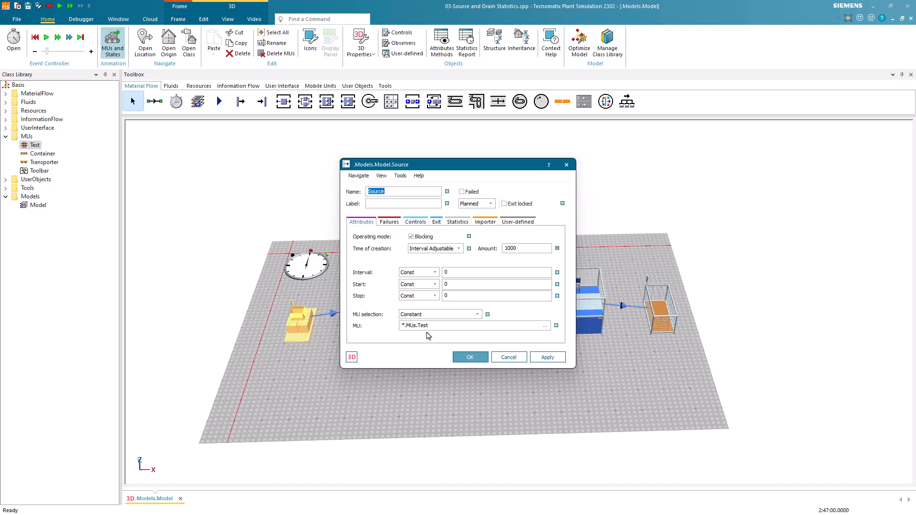
left_click(460, 357)
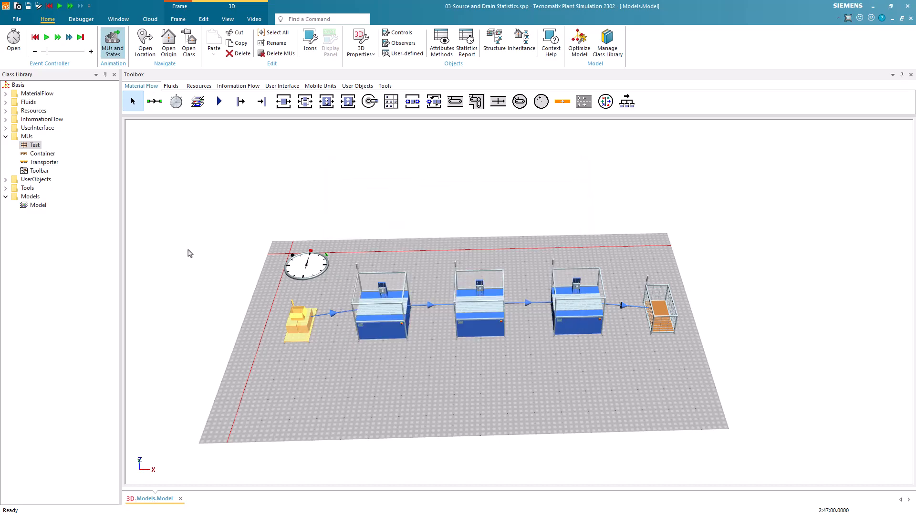
Rename the Test class in the MUs folder back to Part
left_click(38, 147)
key("F2")
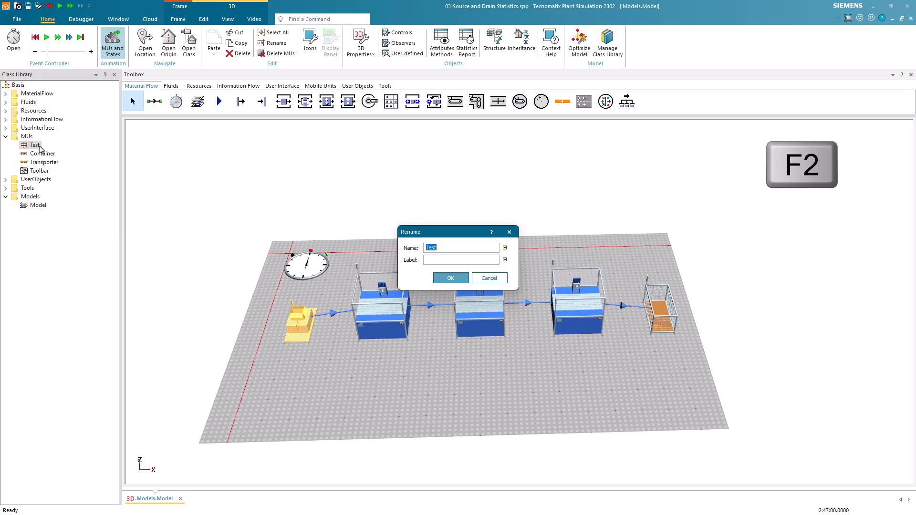
type("Part")
key("Return")
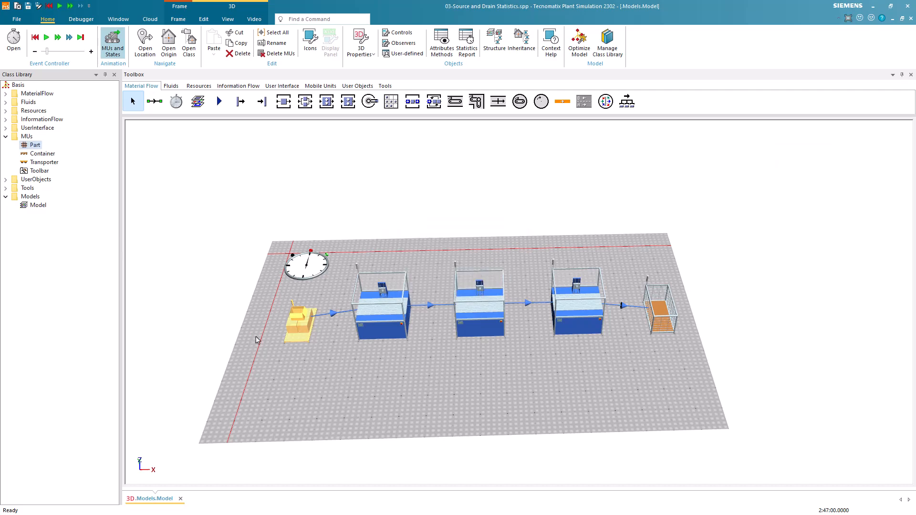
Set the Source's MU selection to Percentage
double_click(298, 329)
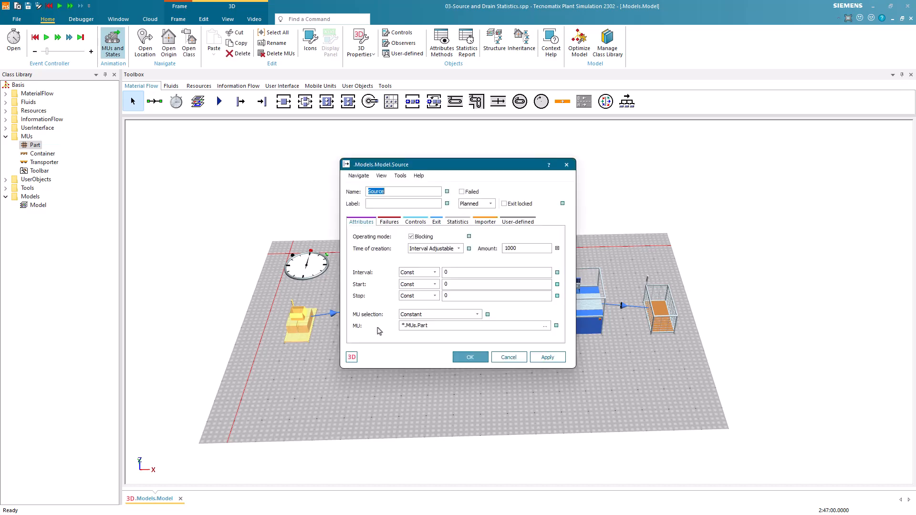
left_click(476, 314)
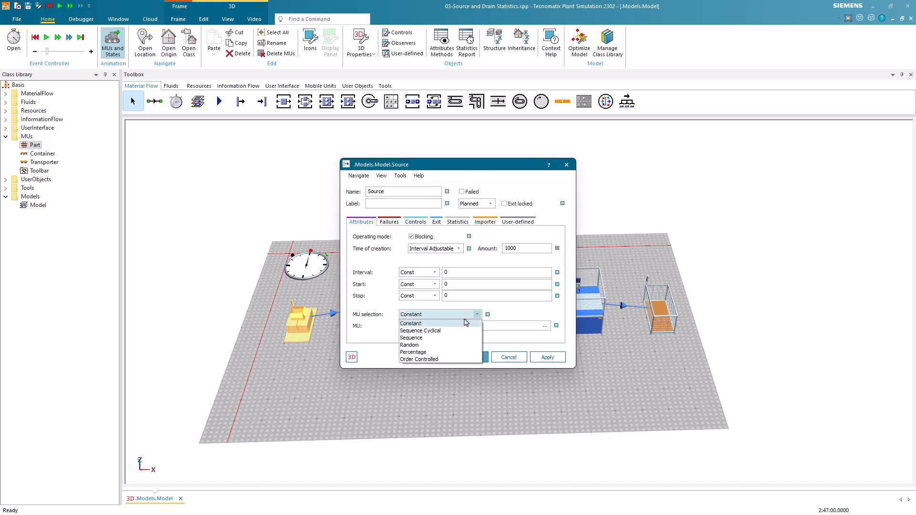
left_click(447, 352)
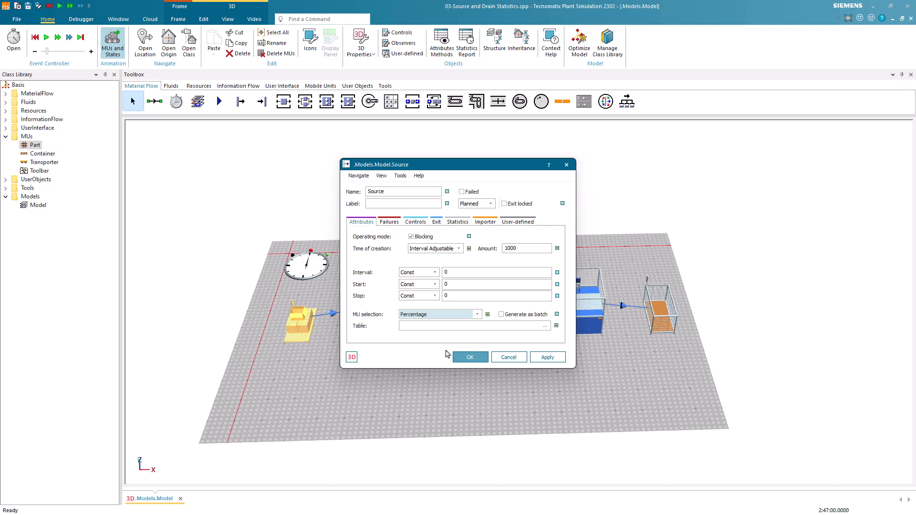
Insert a DataTable on the floor in front of the Source and look at its unformatted columns
left_click(227, 88)
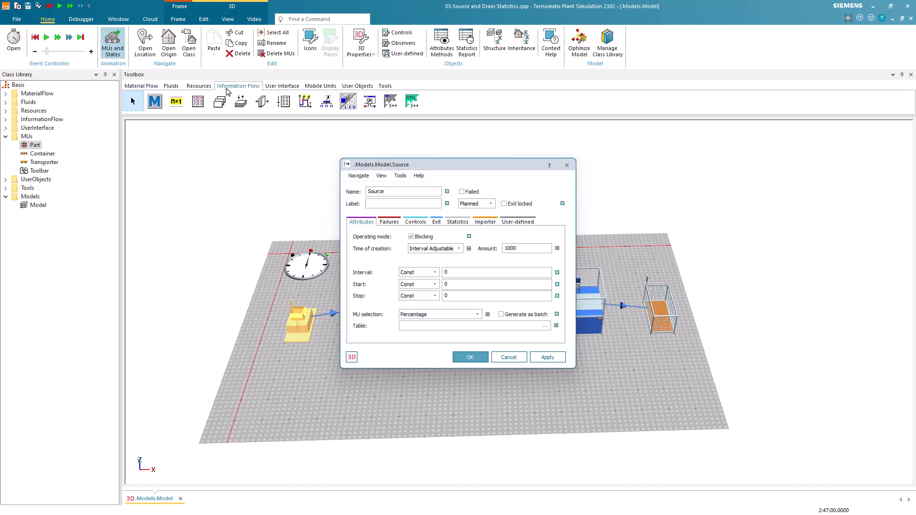
left_click_drag(474, 173, 147, 241)
left_click(198, 101)
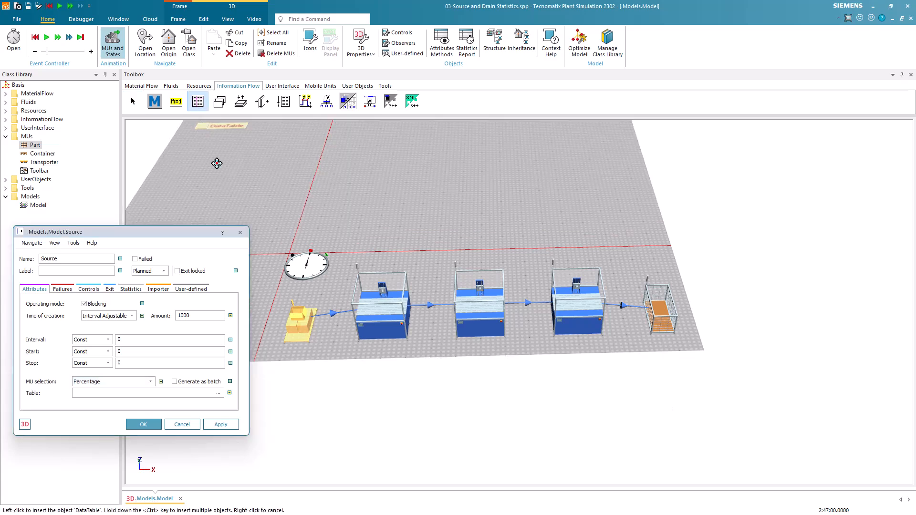
left_click(312, 366)
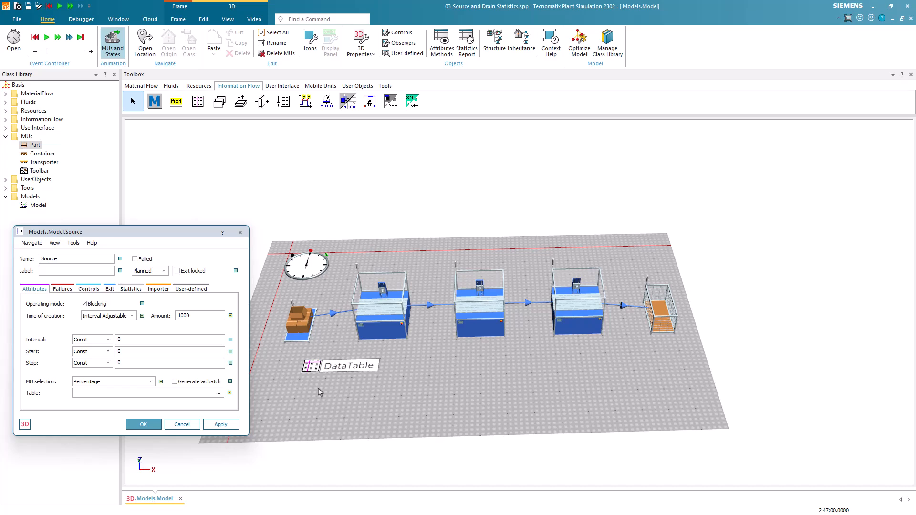
double_click(333, 367)
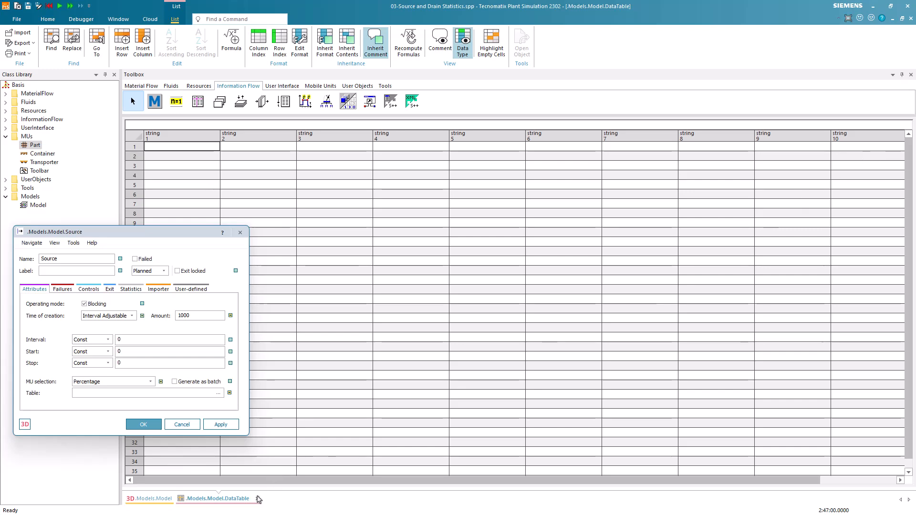
left_click(257, 499)
Assign the DataTable as the Source's percentage table and review the table's column layout
left_click_drag(341, 371, 172, 396)
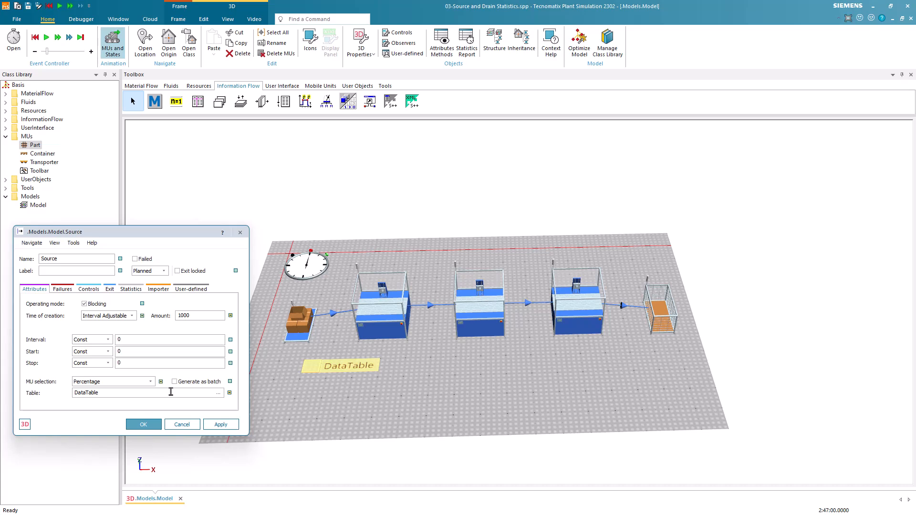
left_click(156, 424)
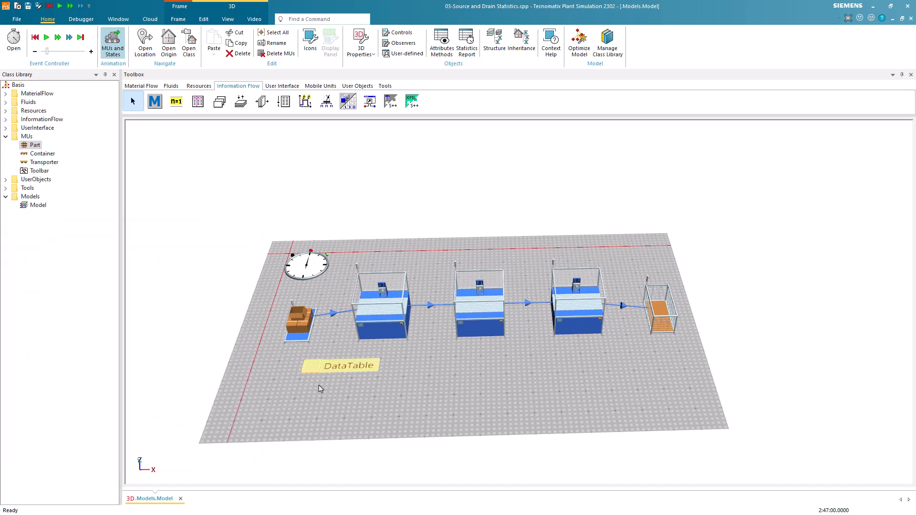
double_click(354, 372)
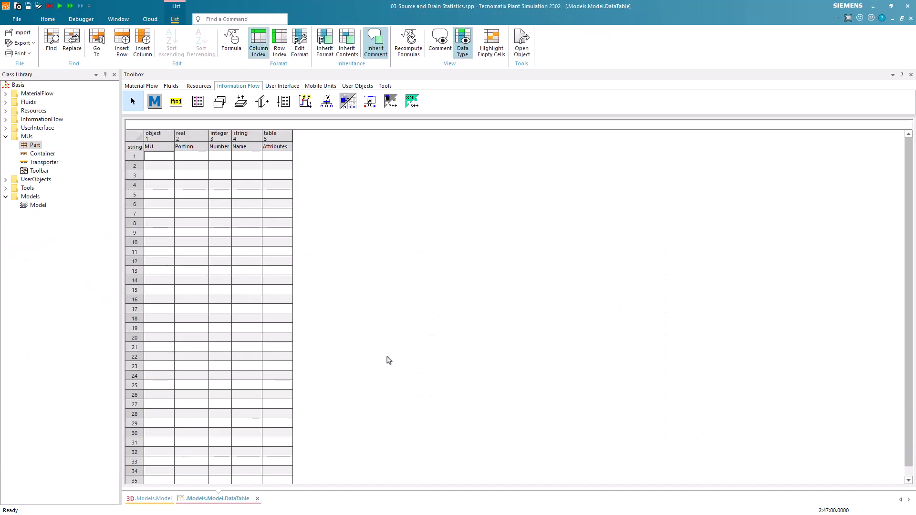
left_click(193, 147)
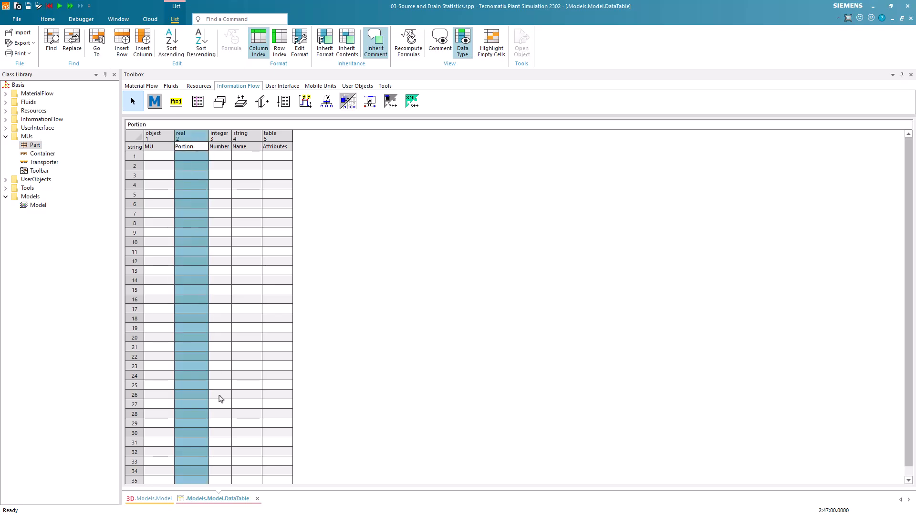
left_click(257, 499)
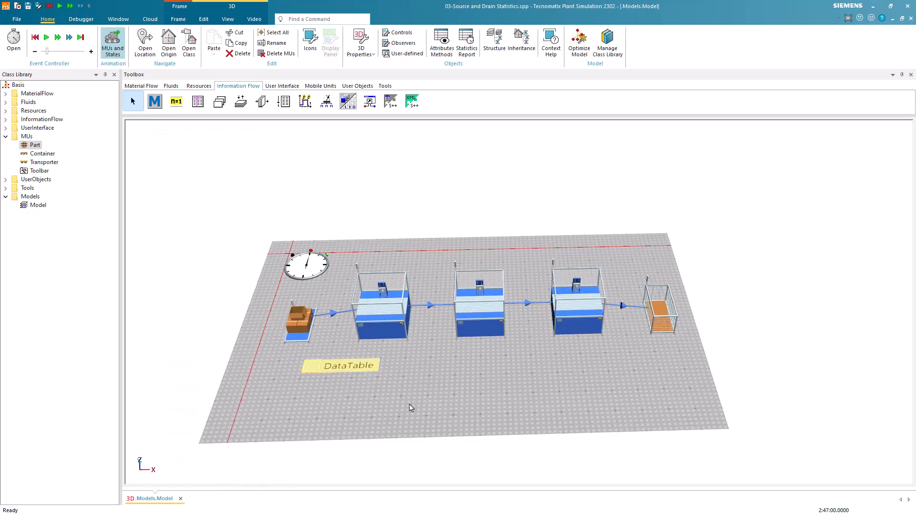
Insert a second Source in the free area in front of the middle station
left_click(408, 409)
left_click(141, 86)
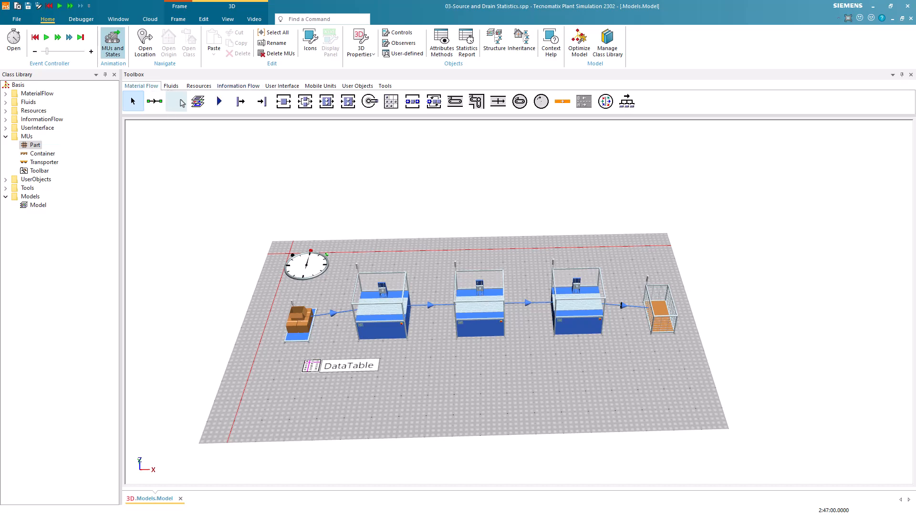
left_click(240, 101)
left_click(488, 373)
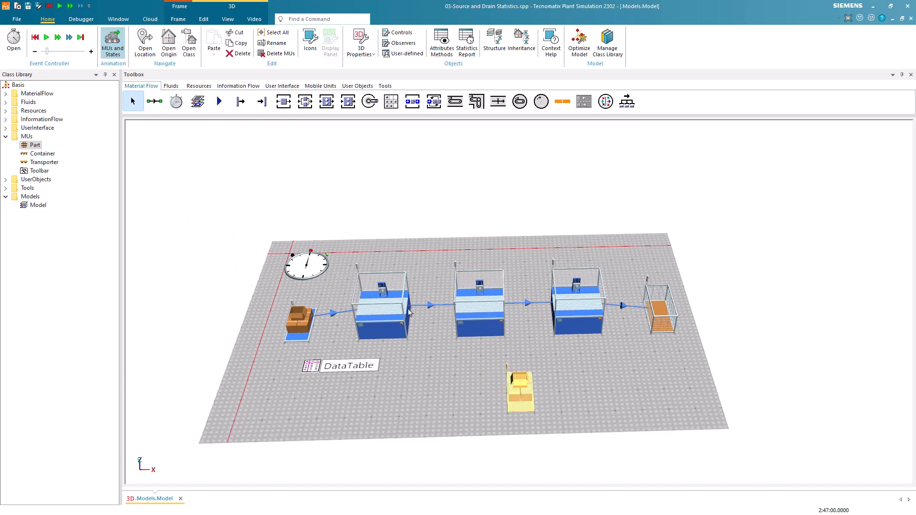
Insert a second DataTable beside the new Source
left_click(238, 86)
left_click(202, 100)
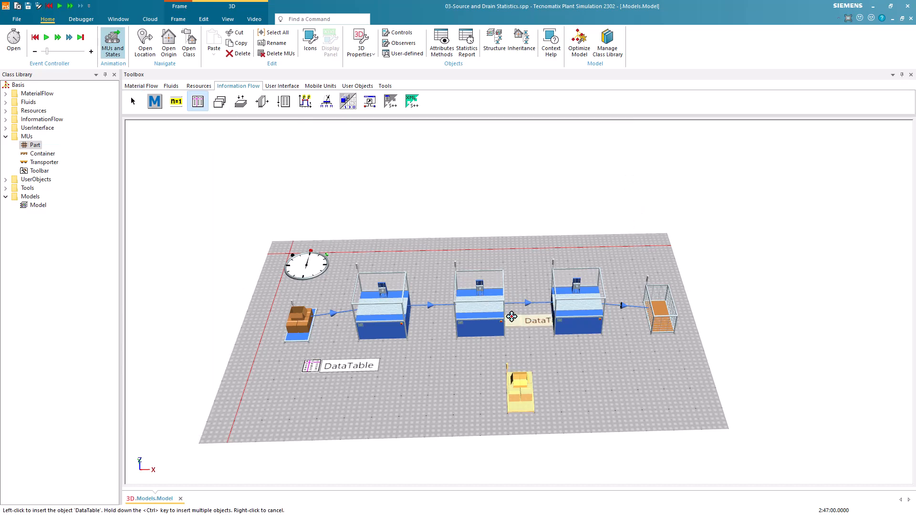
left_click(553, 370)
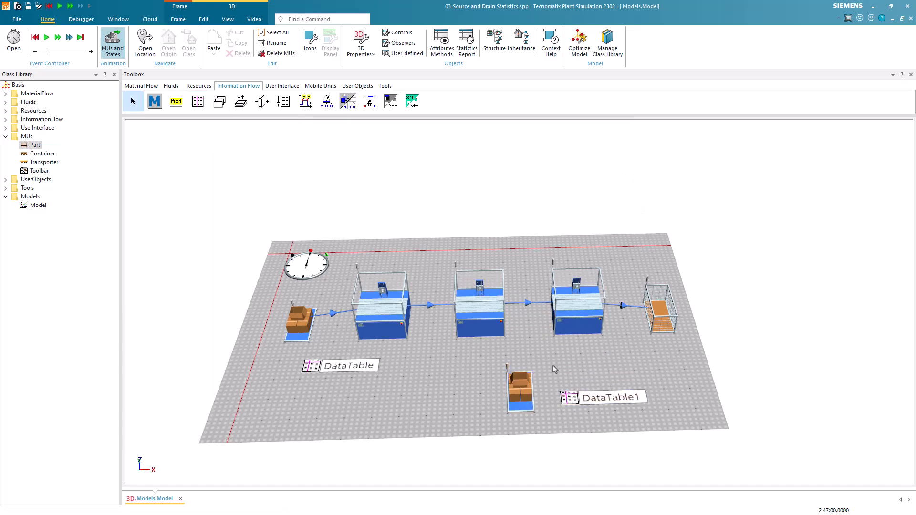
Assign DataTable1 to the second Source as its cyclical sequence table and open the table to review its column layout
left_click_drag(580, 398, 523, 390)
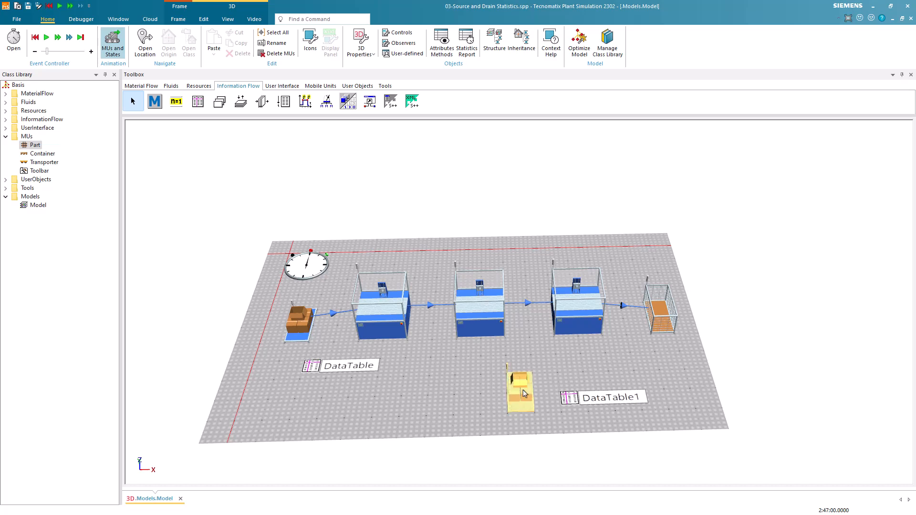
double_click(523, 389)
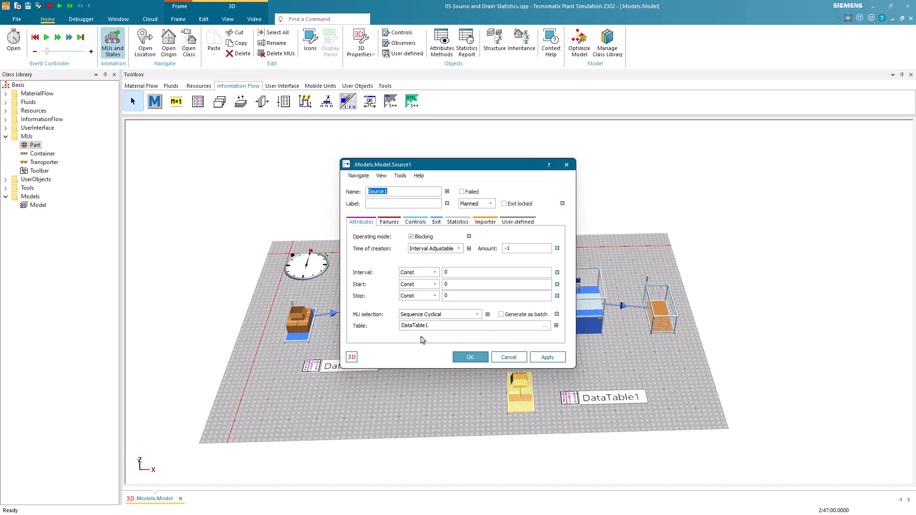
double_click(588, 401)
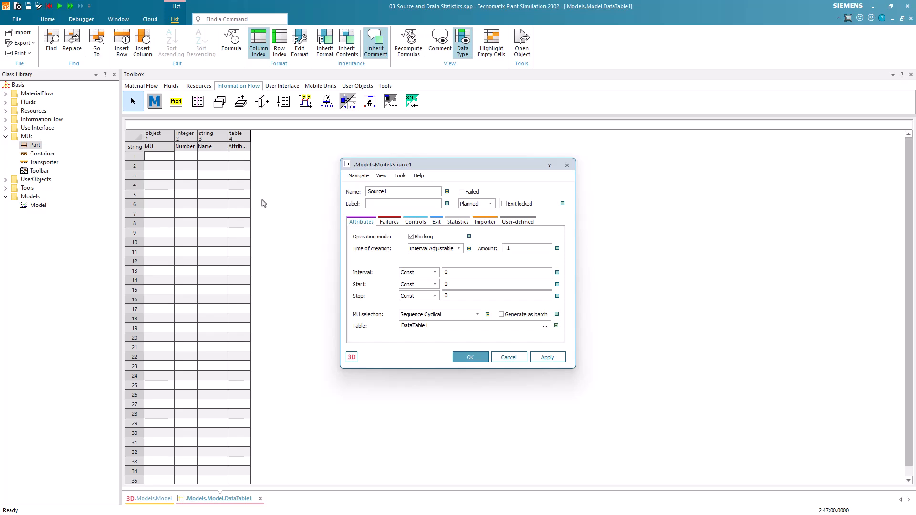
Set the second Source's MU selection to Percentage, accept reformatting DataTable1, and review the table's Portion column
left_click(481, 315)
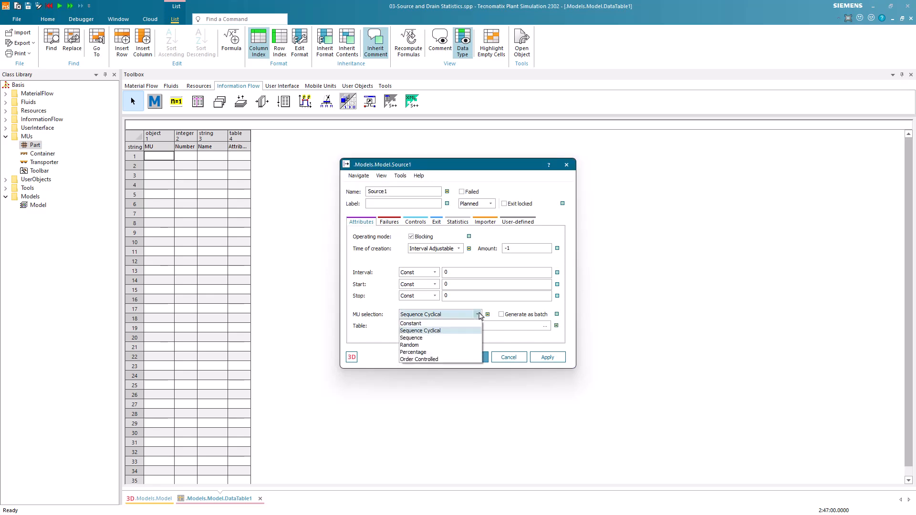
left_click(461, 354)
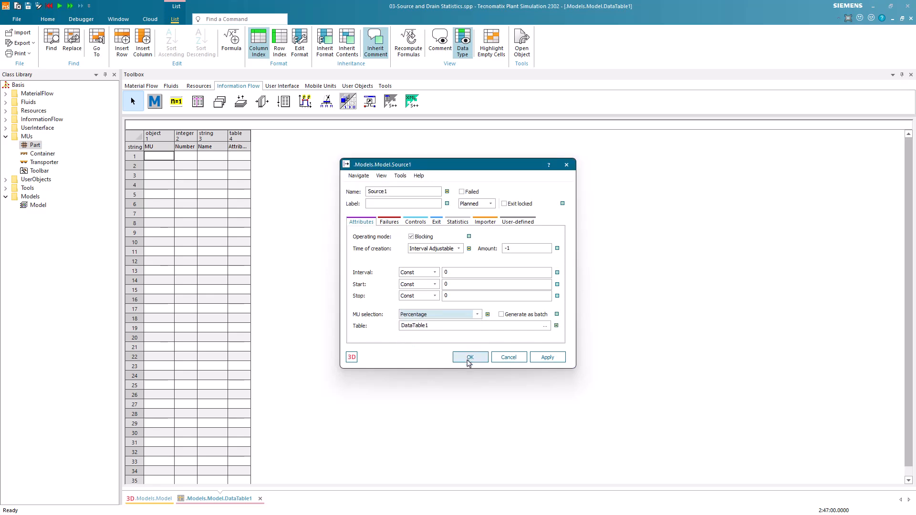
left_click(467, 359)
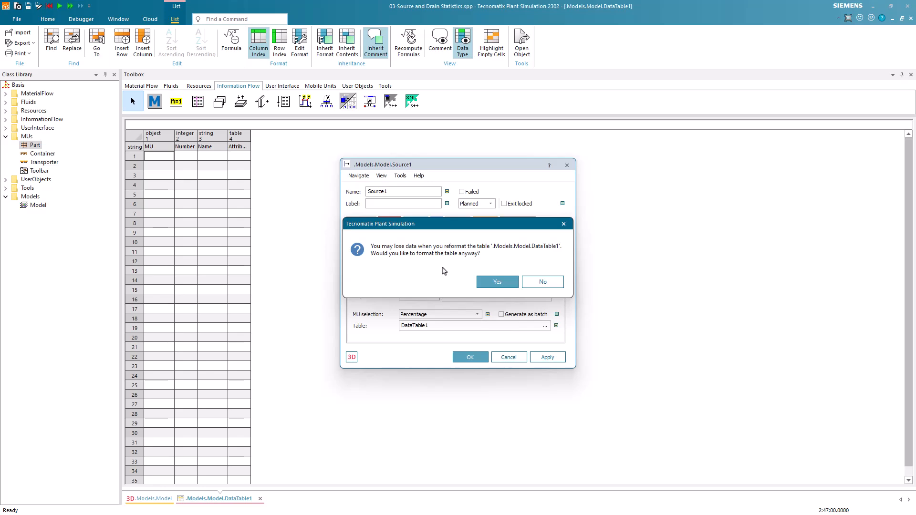
left_click(494, 282)
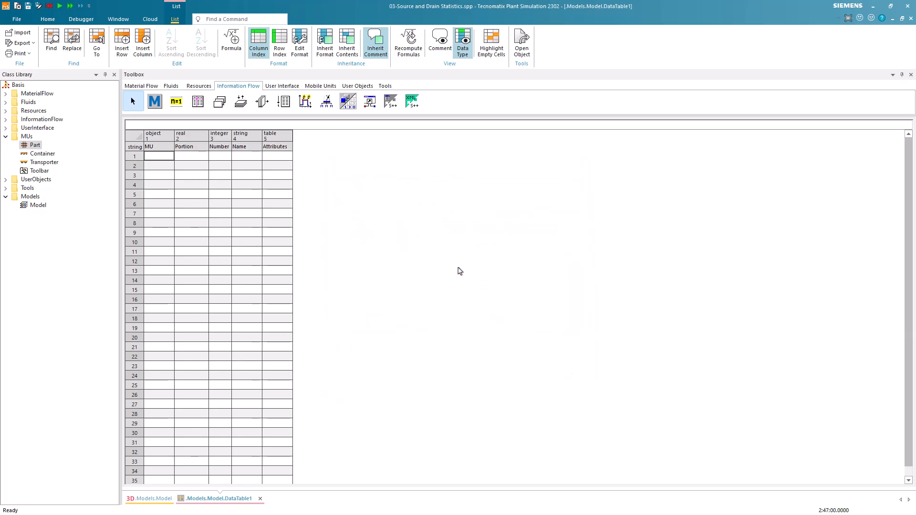
left_click(202, 139)
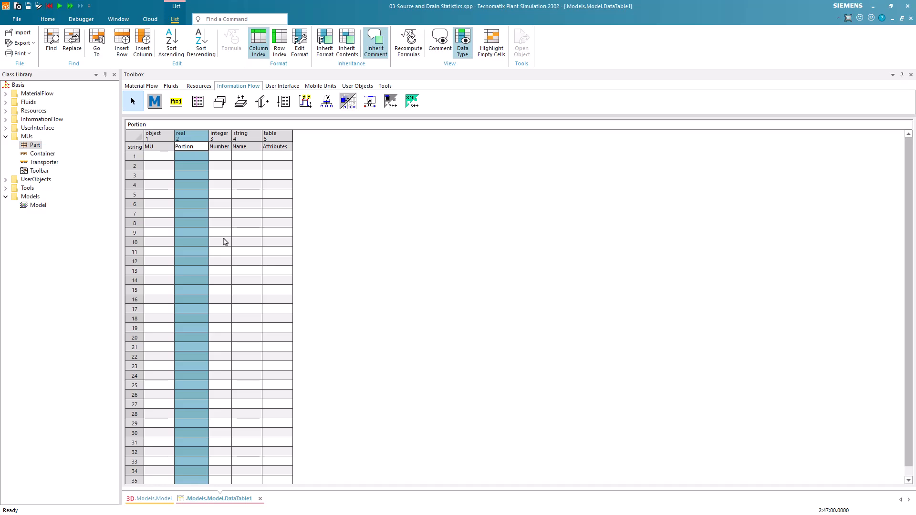
left_click(260, 498)
Delete the second Source together with DataTable1 from the model
left_click(512, 398, "ctrl")
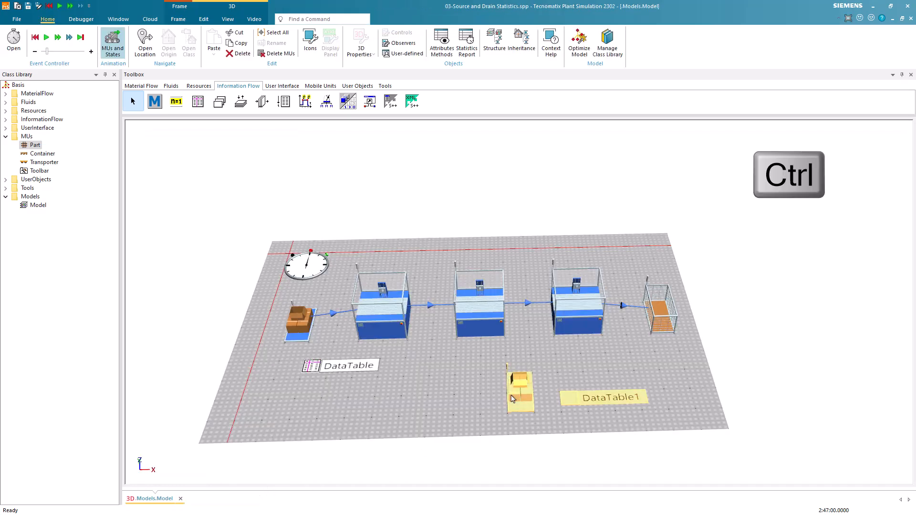
key("Delete")
left_click(422, 261)
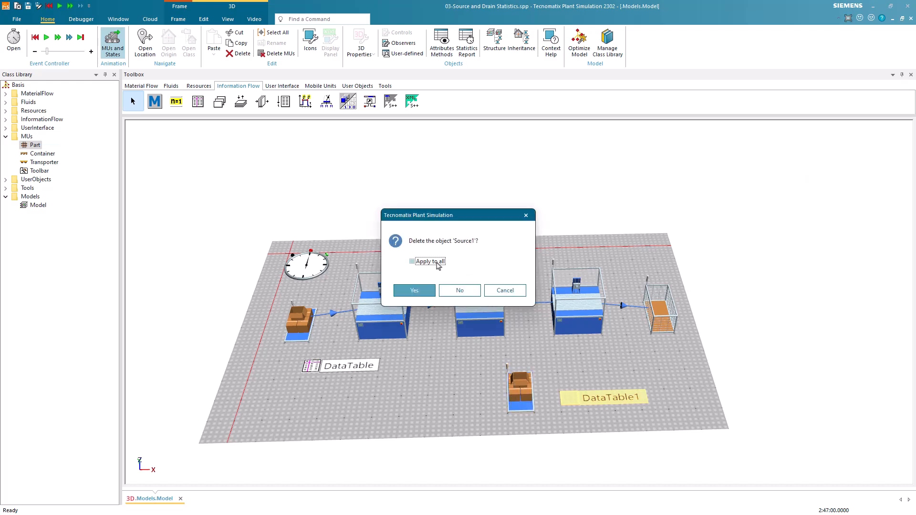
left_click(426, 296)
Open the first Source's DataTable and duplicate the Part class from MUs twice
double_click(364, 369)
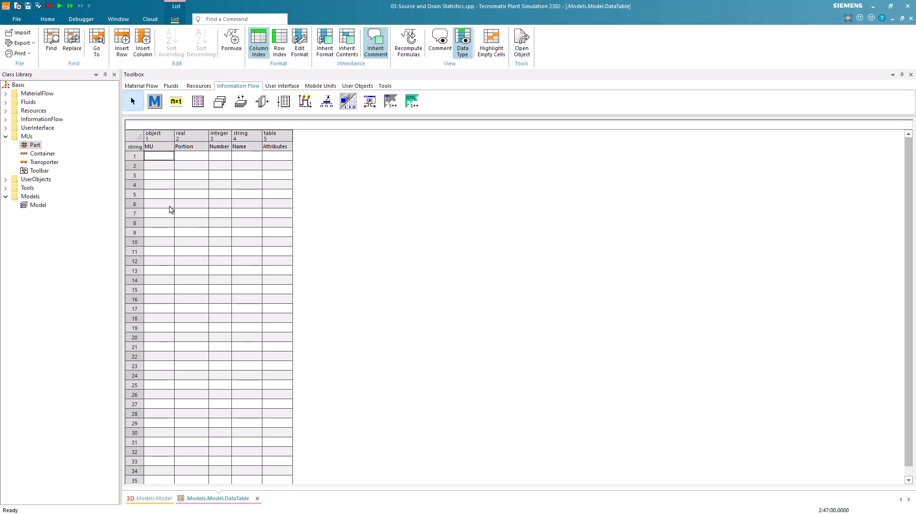
left_click(37, 149)
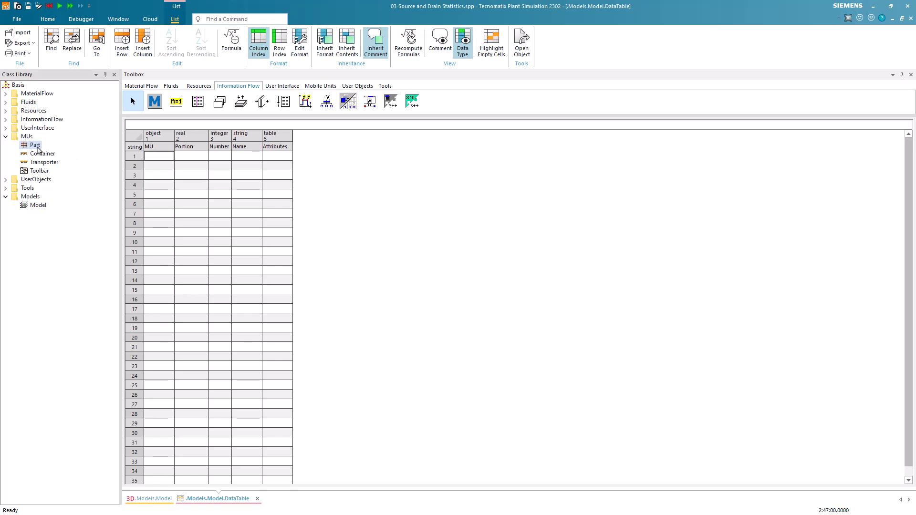
right_click(37, 150)
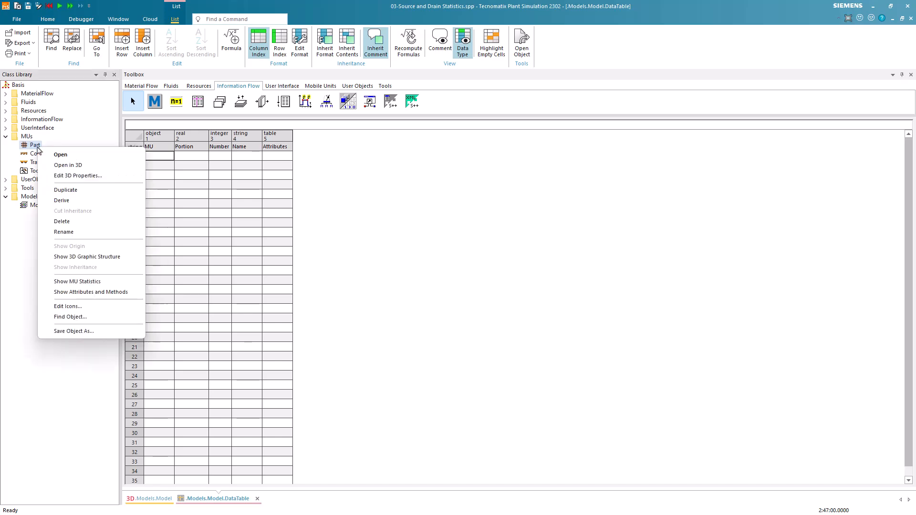
left_click(66, 190)
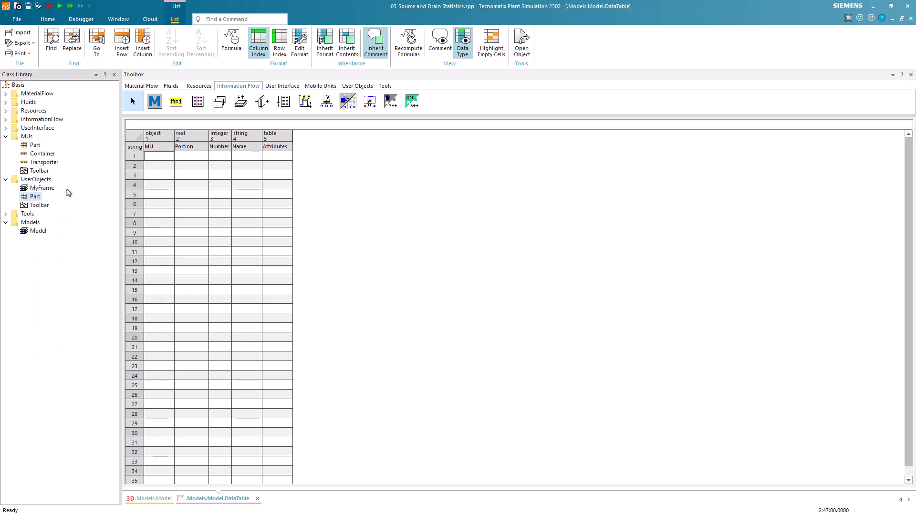
right_click(31, 149)
left_click(58, 191)
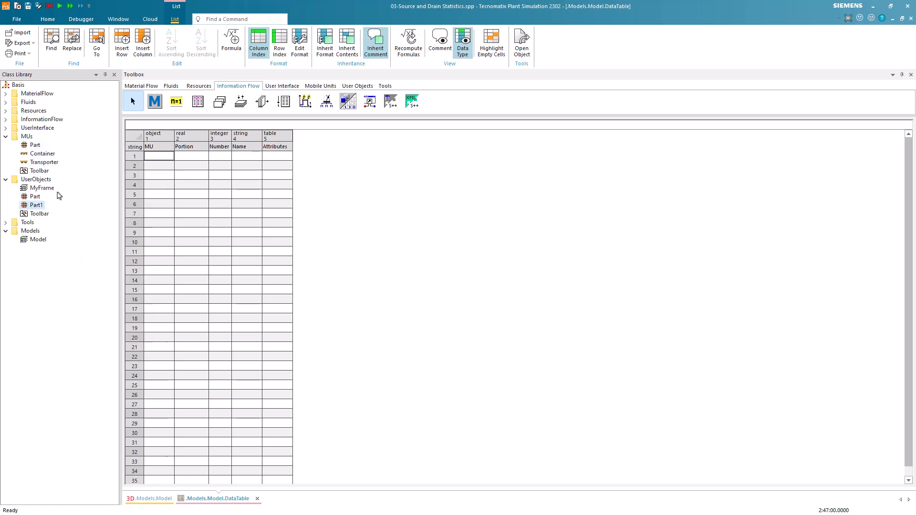
Rename the two duplicated parts in UserObjects, the first as Screw and the second as Nut
left_click(47, 181)
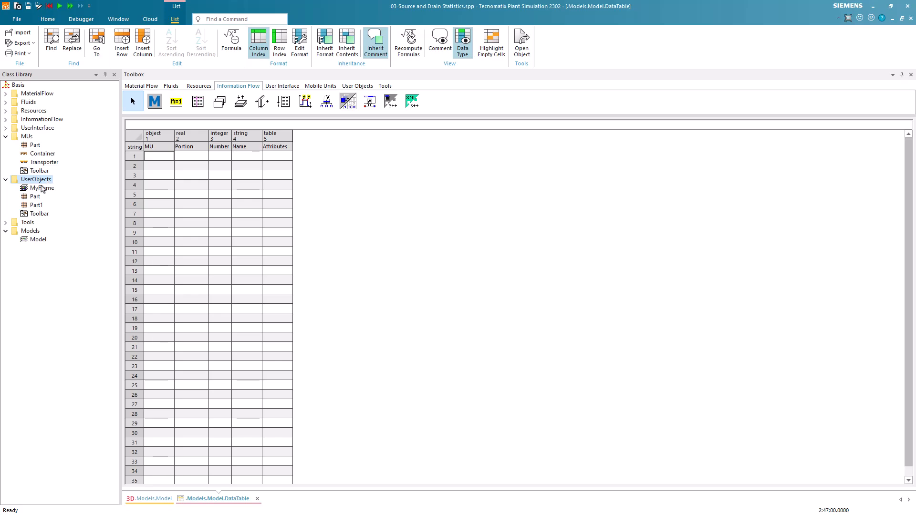
left_click(34, 198)
key("F2")
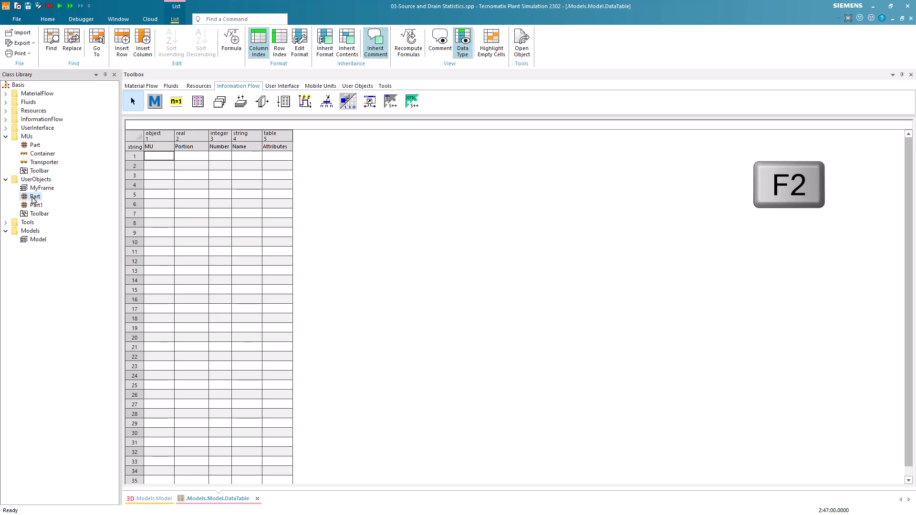
type("Screw")
left_click(442, 280)
left_click(40, 206)
key("F2")
type("Nut")
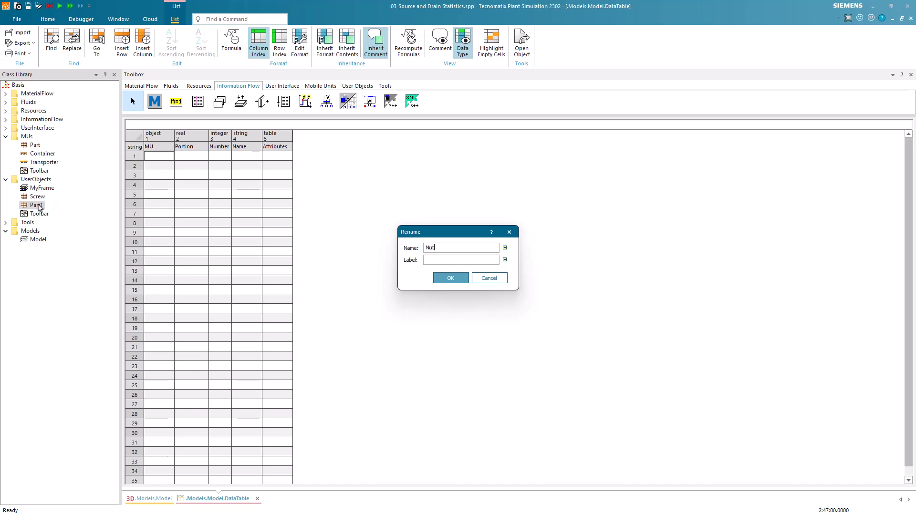
key("Return")
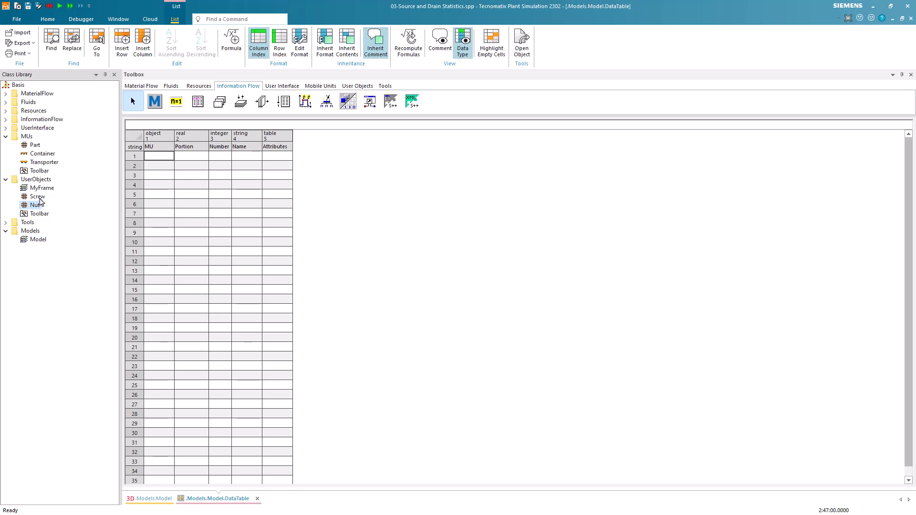
Activate the material in the Screw part's 3D properties and set its diffuse color to red
left_click(40, 197)
right_click(41, 197)
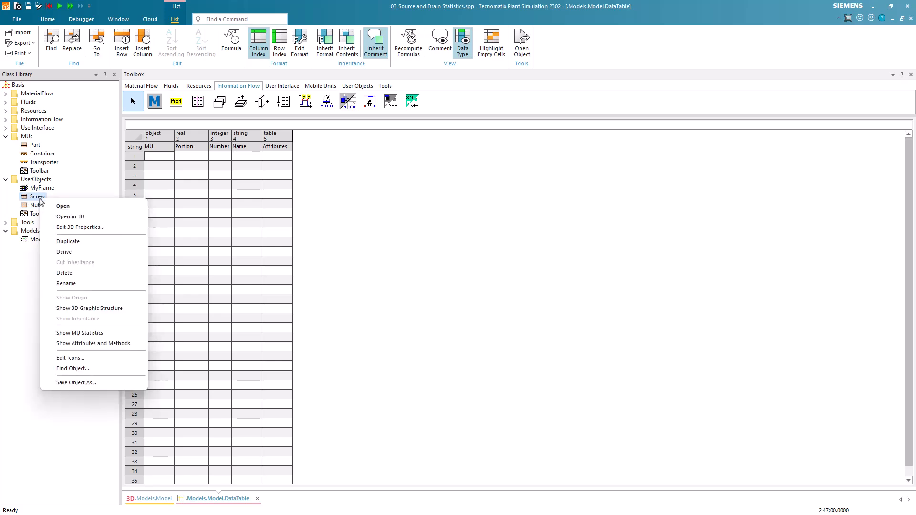
left_click(78, 227)
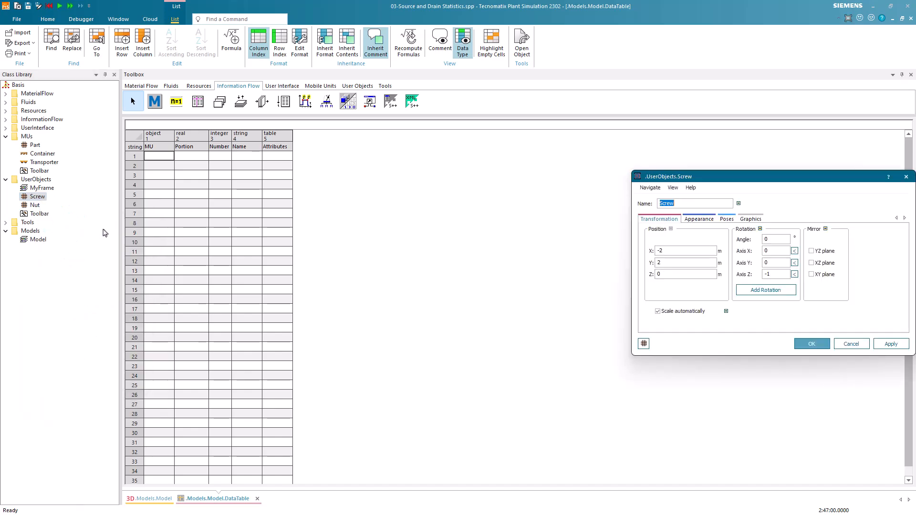
left_click_drag(729, 181, 450, 196)
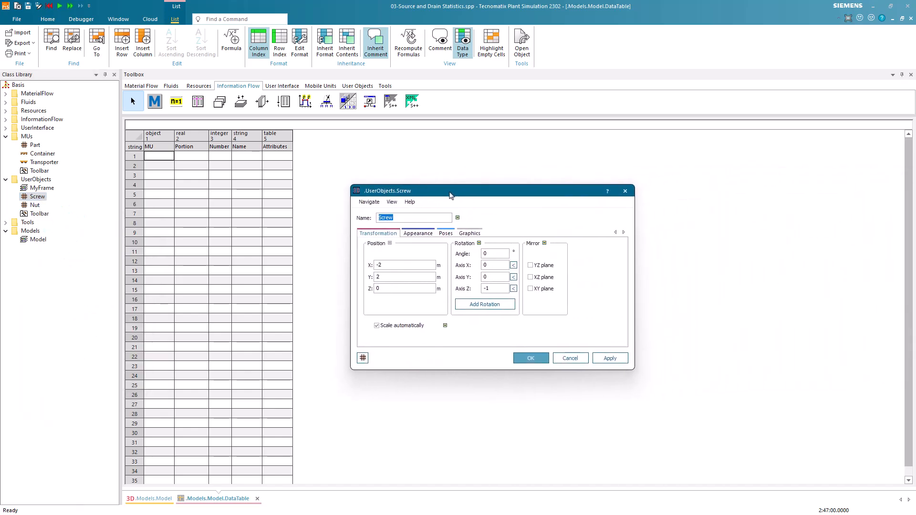
left_click(423, 233)
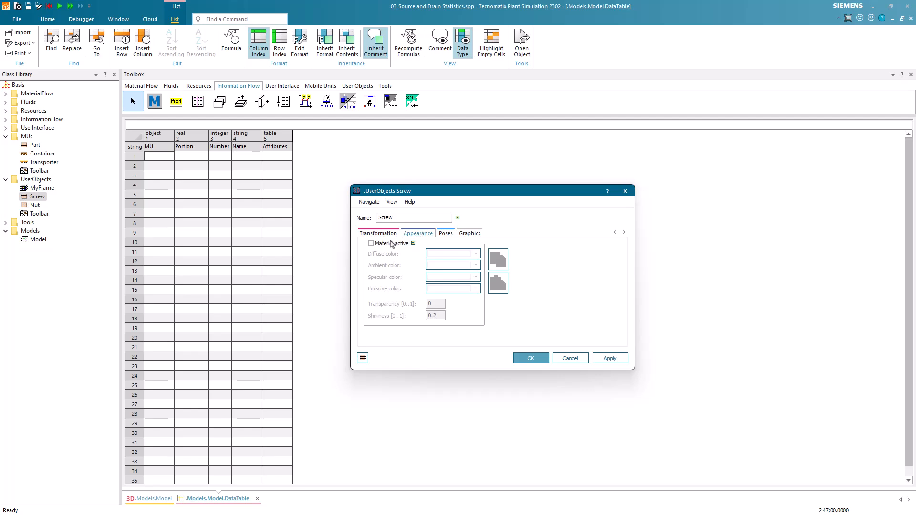
left_click(376, 244)
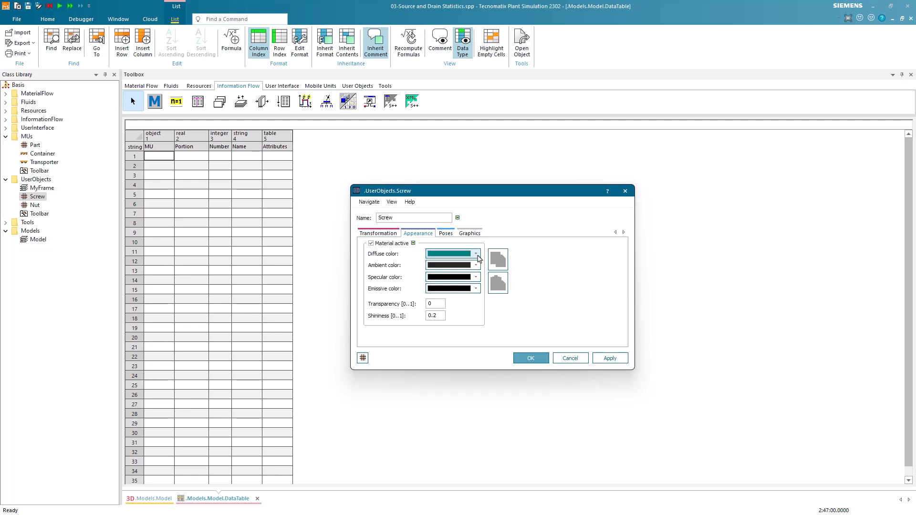
left_click(477, 254)
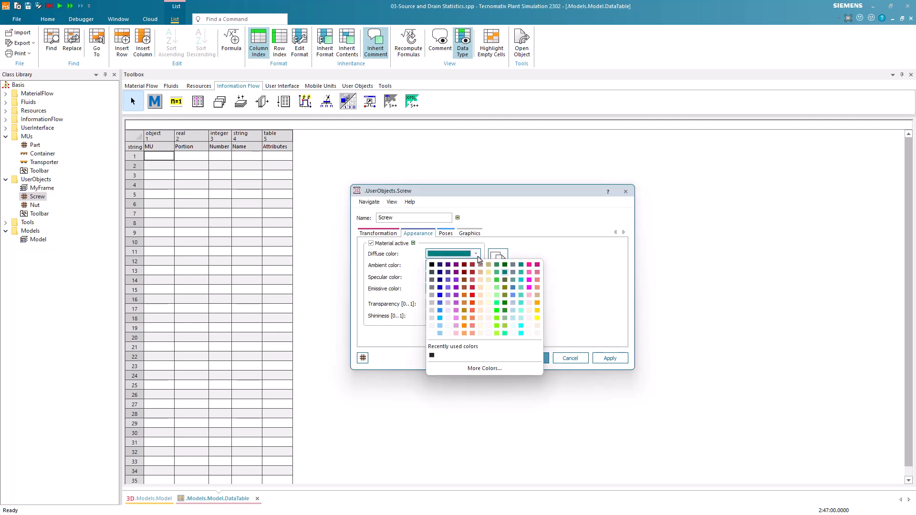
left_click(472, 295)
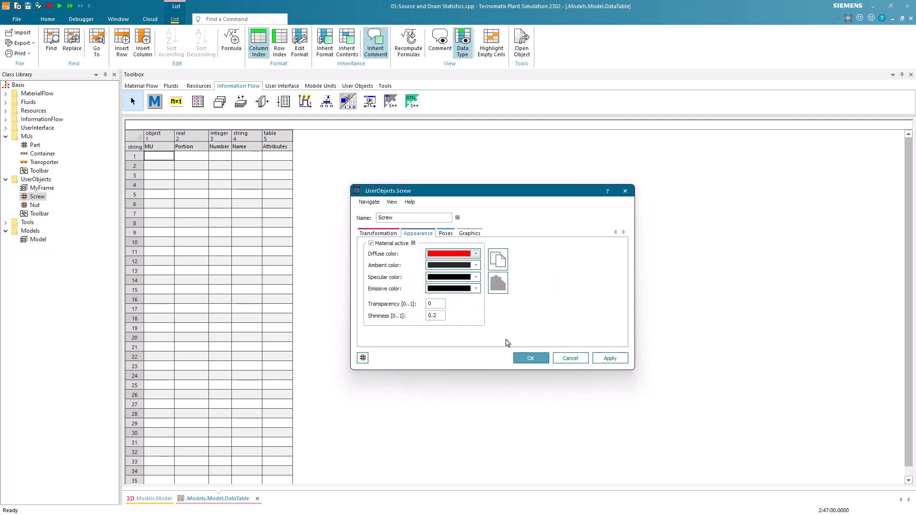
left_click(528, 359)
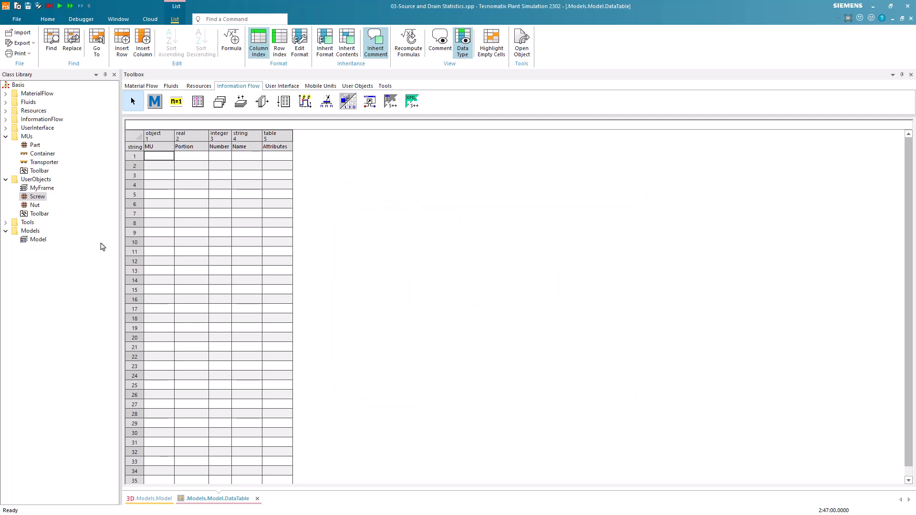
Activate the material in the Nut part's 3D properties and set its diffuse color to blue
left_click(34, 206)
right_click(35, 206)
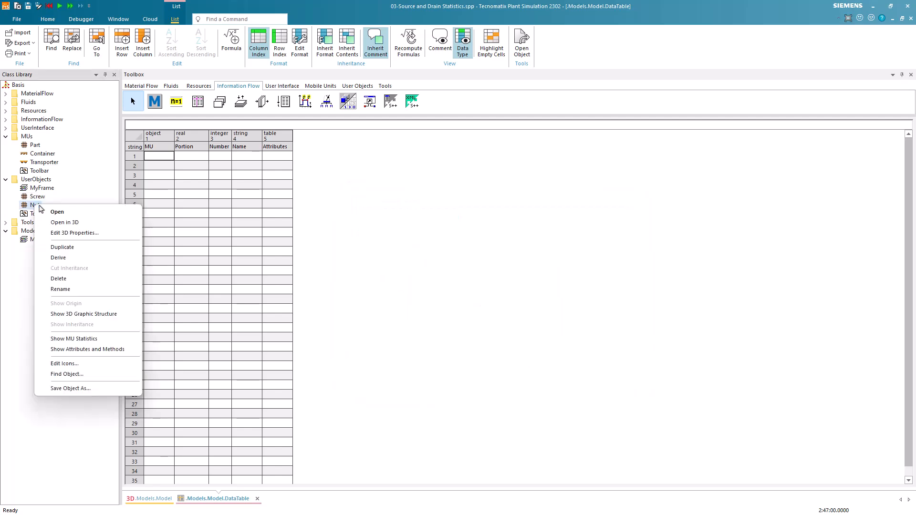
left_click(77, 229)
left_click(690, 220)
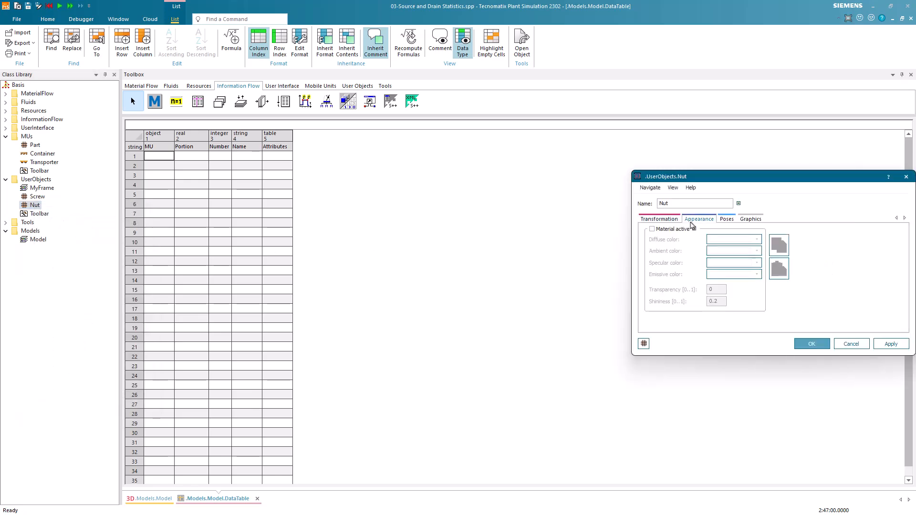
left_click(756, 240)
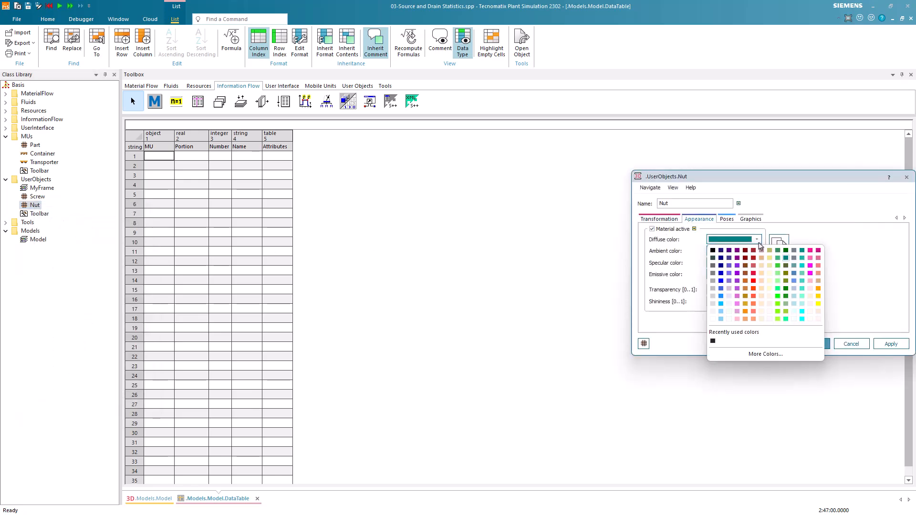
left_click(721, 281)
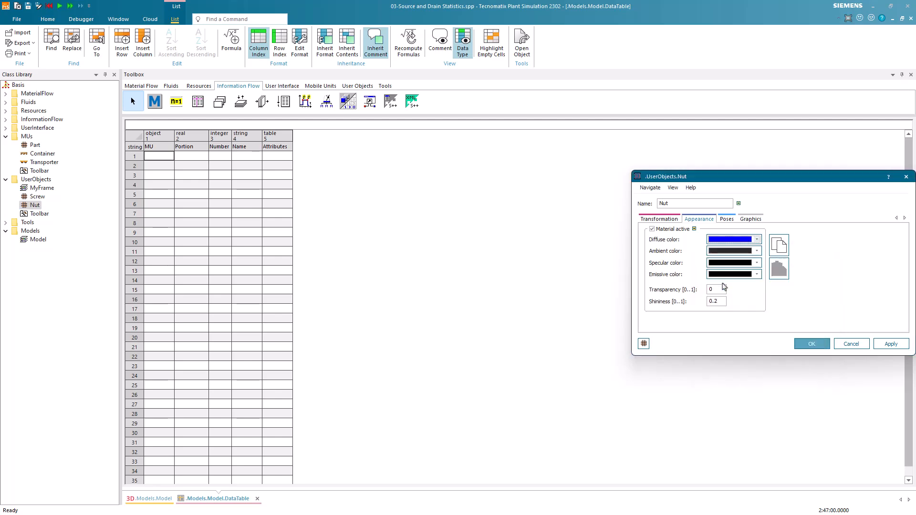
left_click(811, 343)
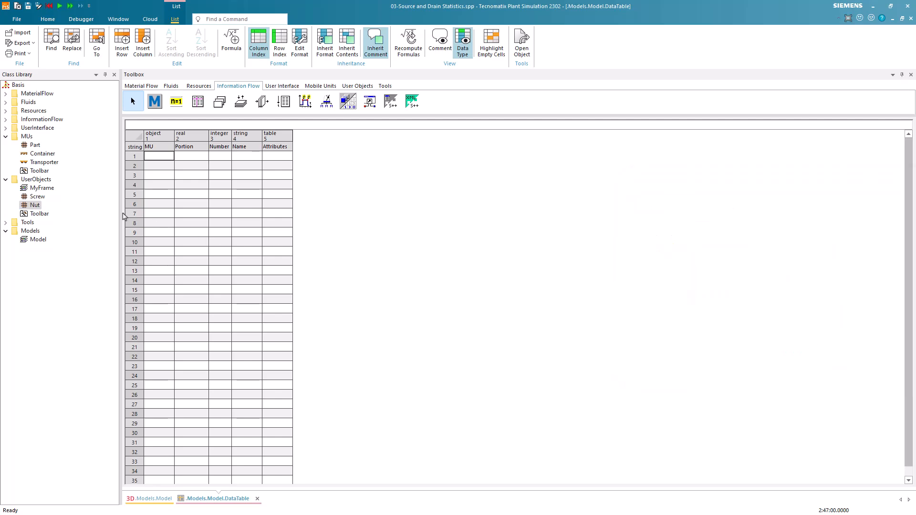
Enter Screw in row 1 and Nut in row 2 of the DataTable's MU column and widen the column to fit
left_click_drag(36, 197, 157, 159)
left_click_drag(34, 208, 158, 167)
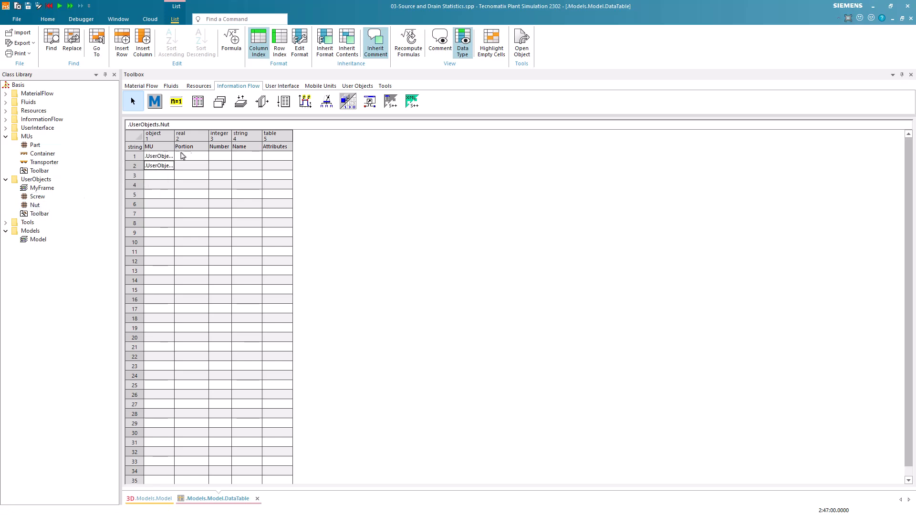
double_click(174, 139)
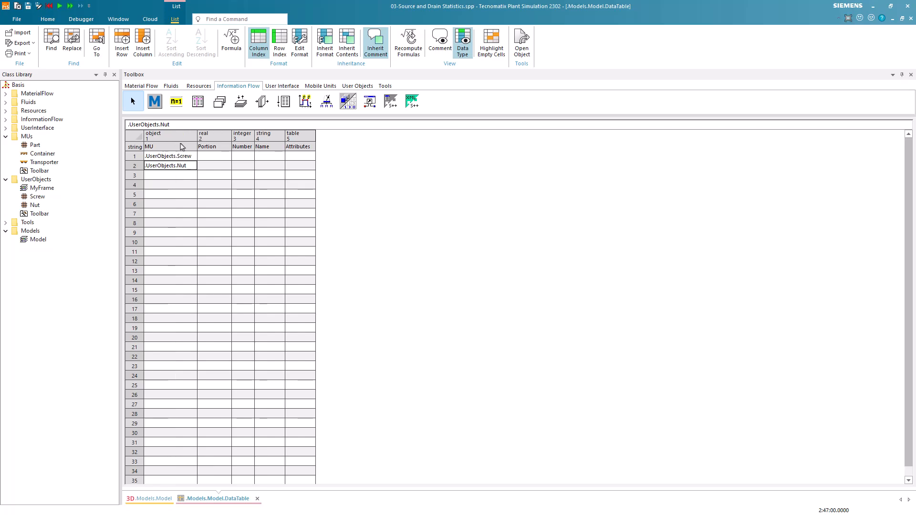
left_click(210, 157)
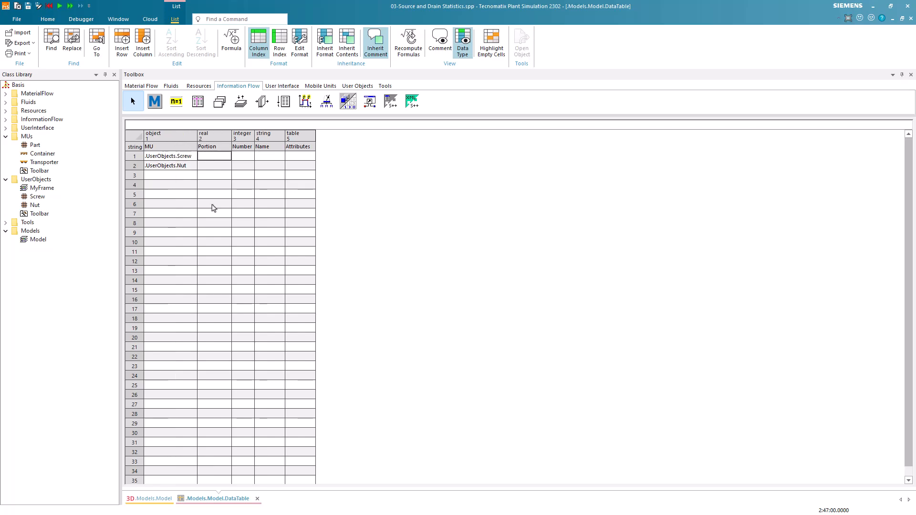
Enter a portion of 50 for both the Screw and the Nut rows of the DataTable
type("50")
key("Return")
type("50")
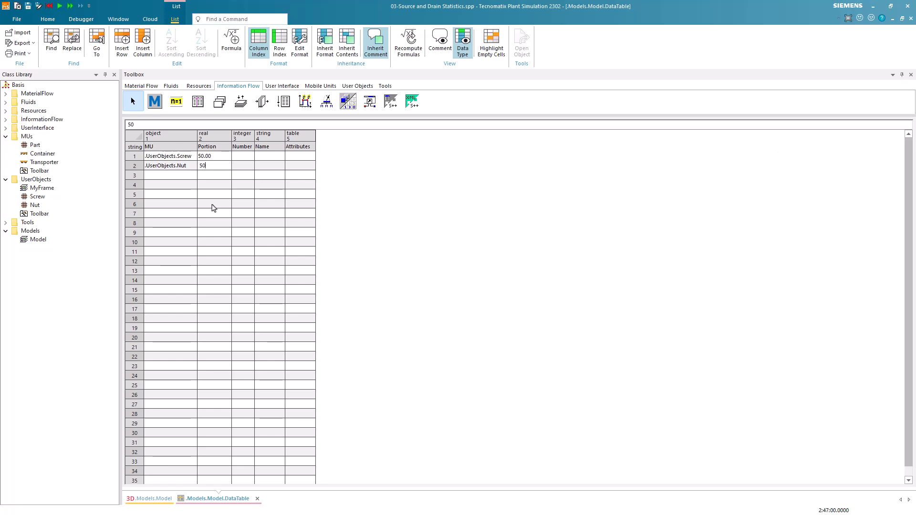
key("Return")
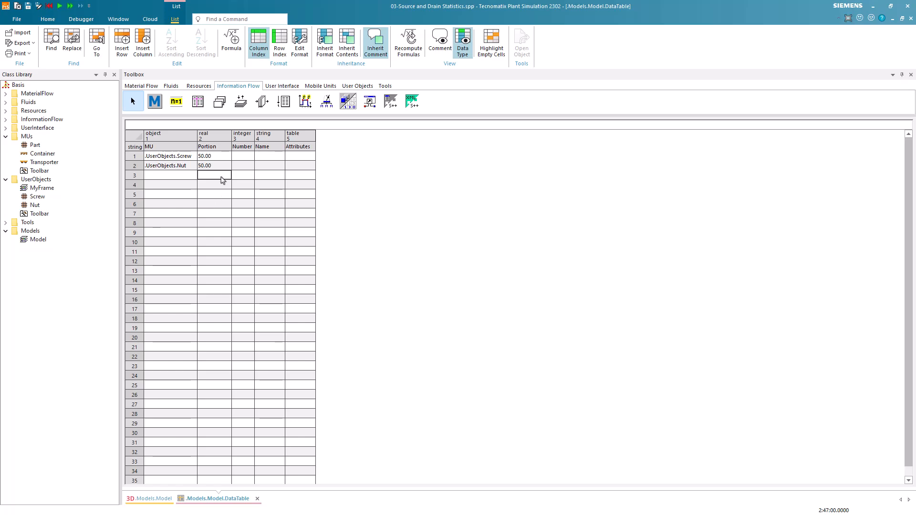
Set the Number column of the DataTable to 4 for Screw and 2 for Nut
left_click(248, 156)
type("4")
key("Return")
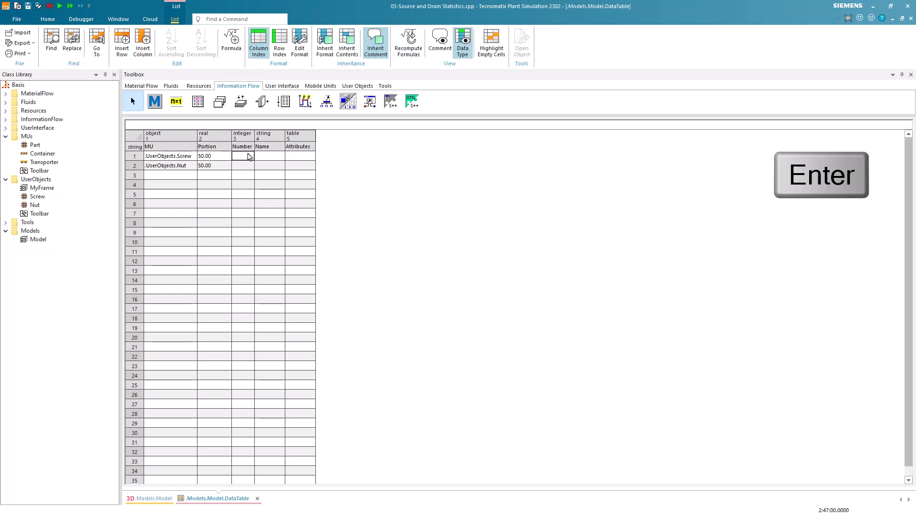
type("2")
key("Return")
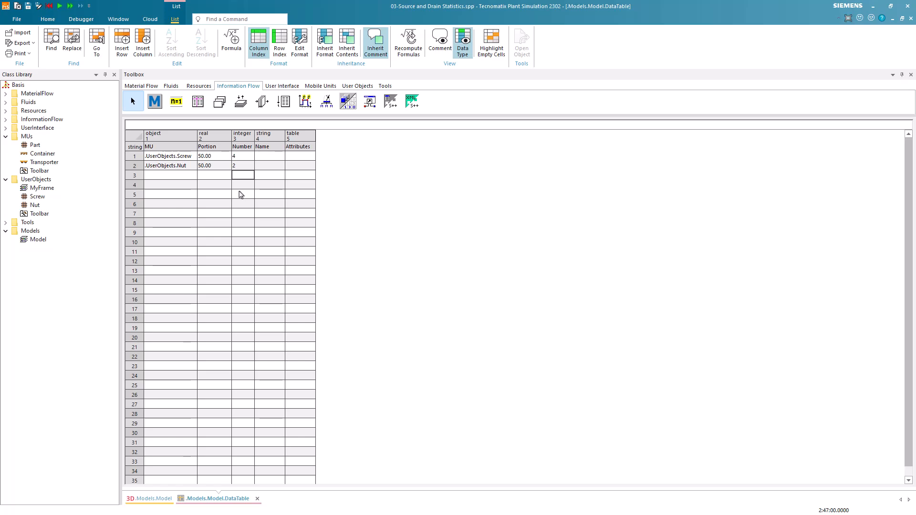
Create an attributes subtable named a in the Nut row of the DataTable and open it
left_click(292, 167)
type("a")
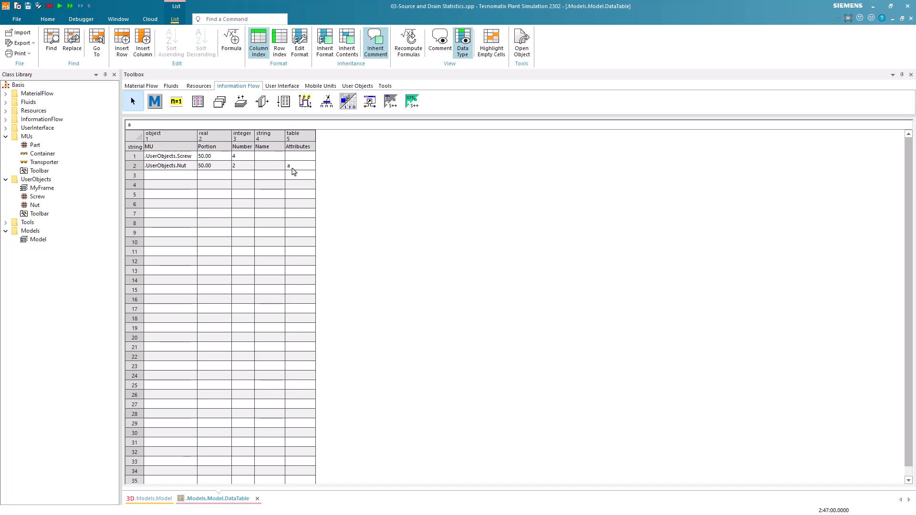
key("Return")
double_click(299, 168)
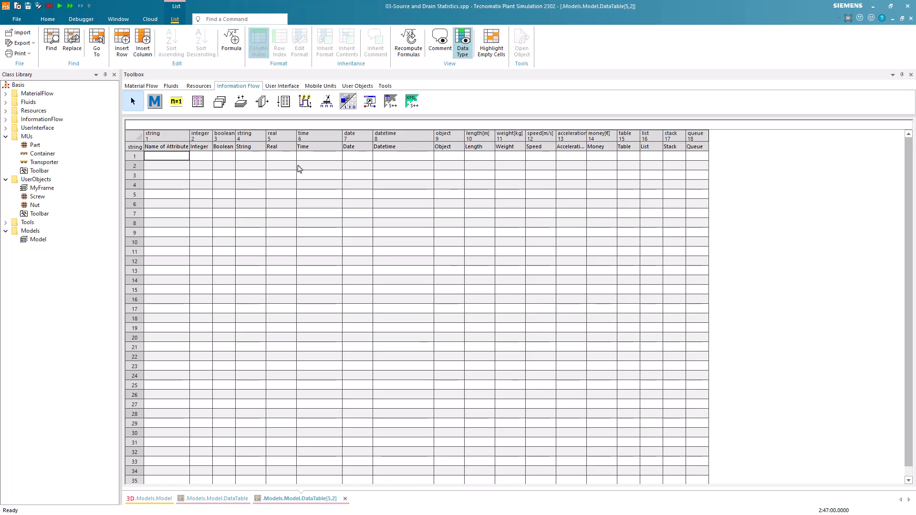
Add a cost attribute with a Money value of 5 to the Nut subtable, then close the subtable and the DataTable
type("ost")
key("Return")
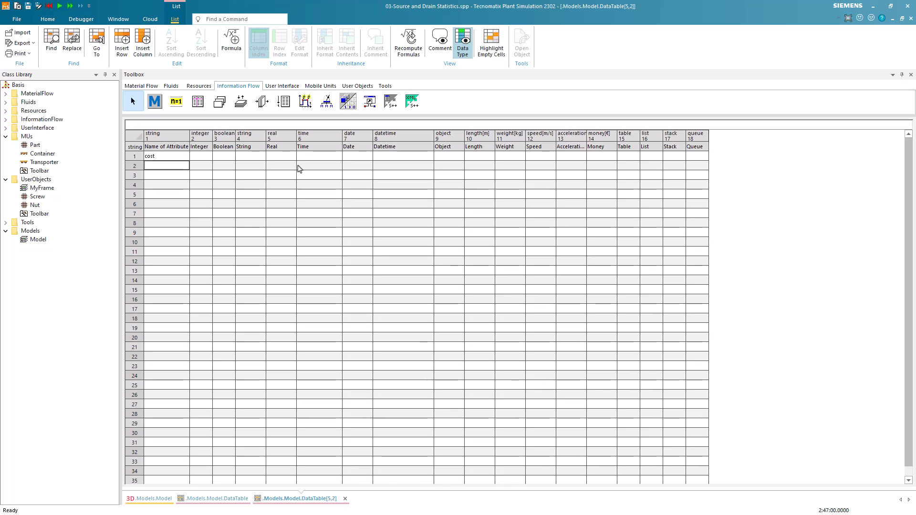
left_click(593, 157)
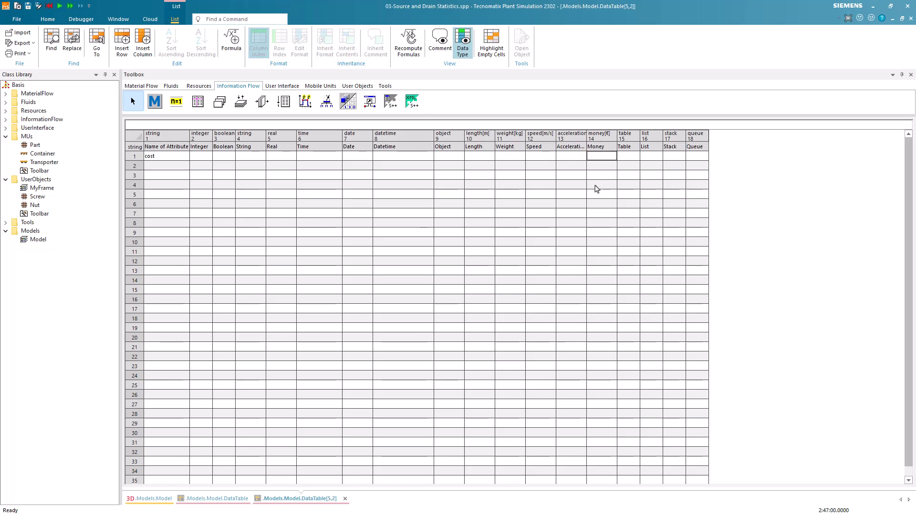
type("5")
key("Return")
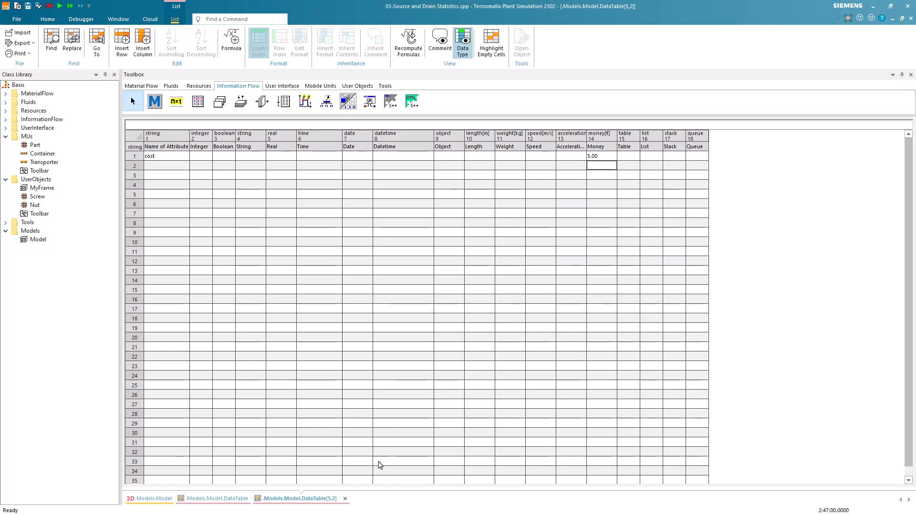
left_click(345, 499)
left_click(259, 499)
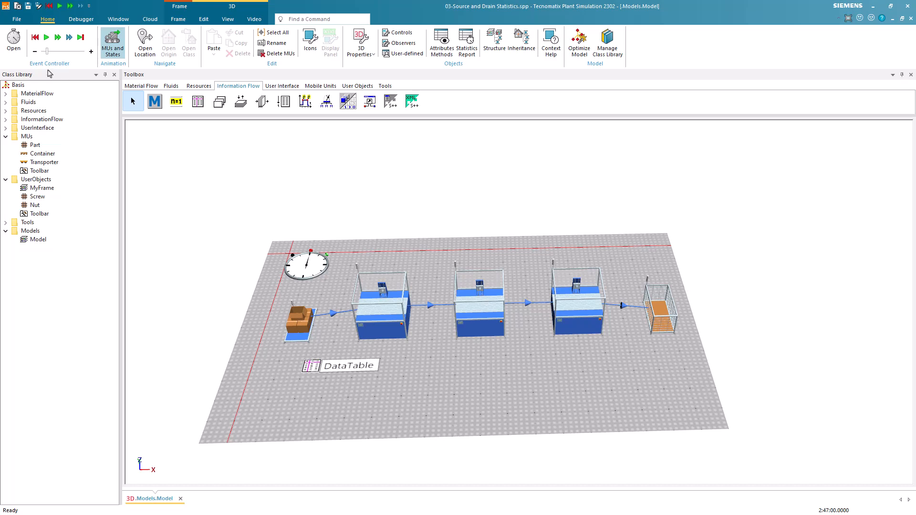
Reset the simulation, start it to watch the parts move, and fast-forward it to the end
left_click(32, 41)
left_click(47, 38)
left_click_drag(472, 351, 473, 373)
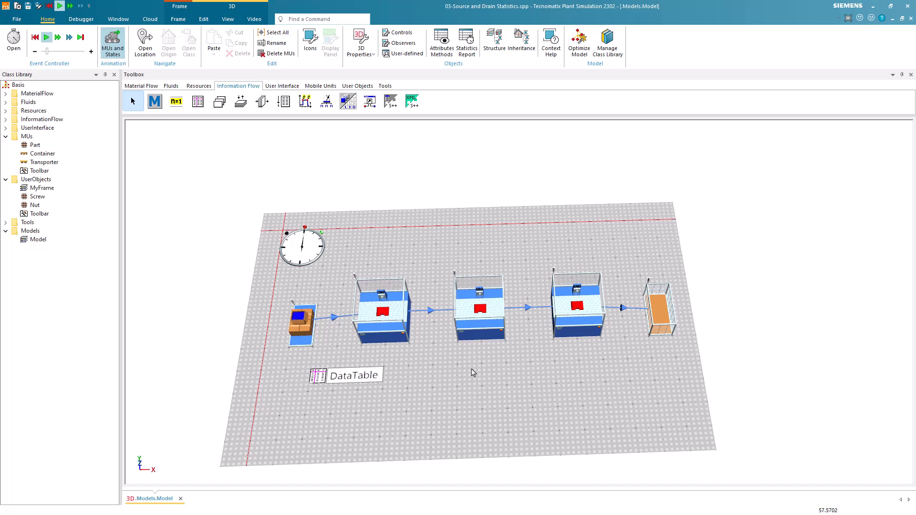
left_click(59, 39)
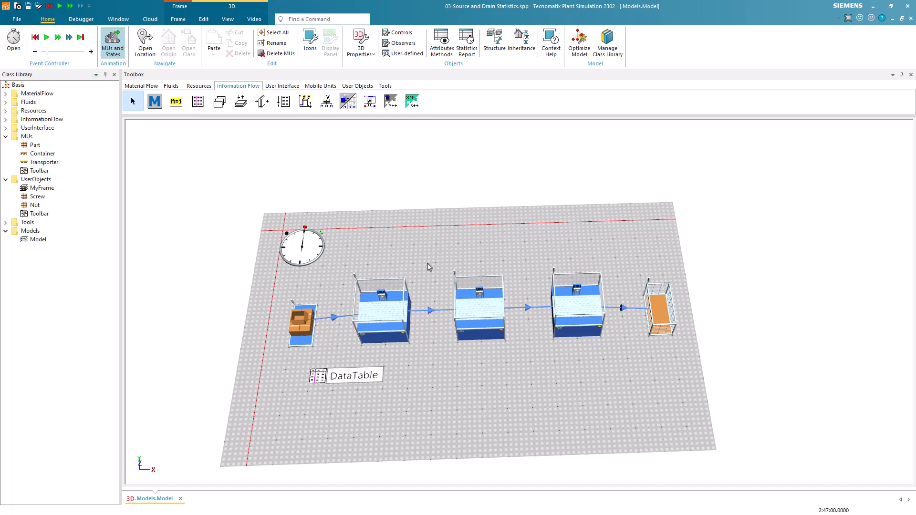
Open the Drain's detailed type statistics table, then widen and reposition its window to show more columns
double_click(662, 312)
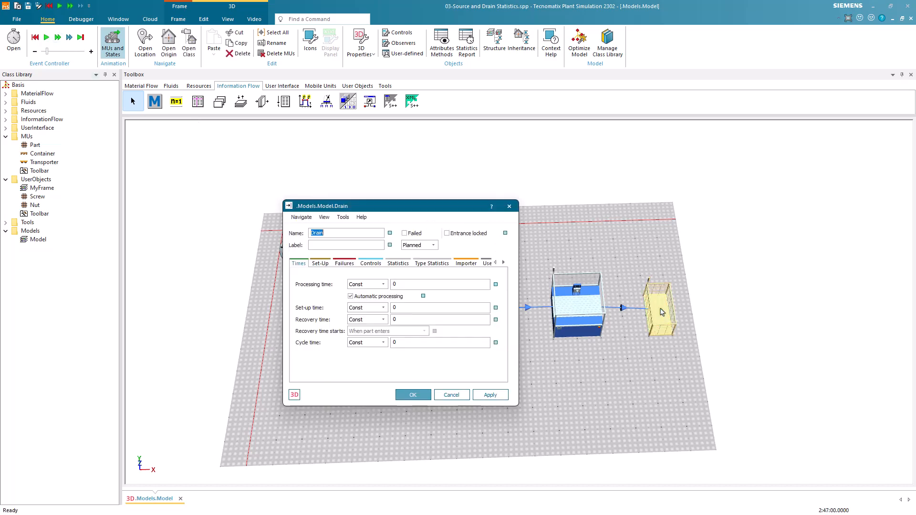
left_click(448, 264)
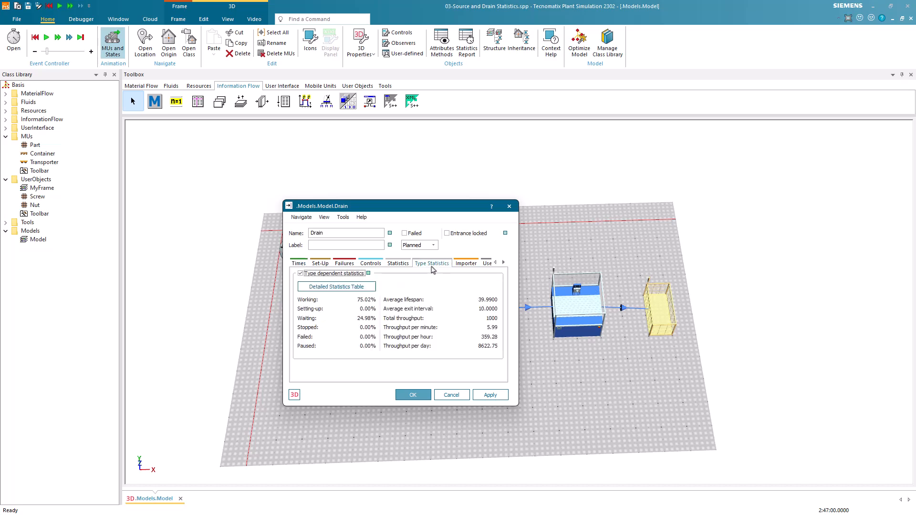
left_click(371, 287)
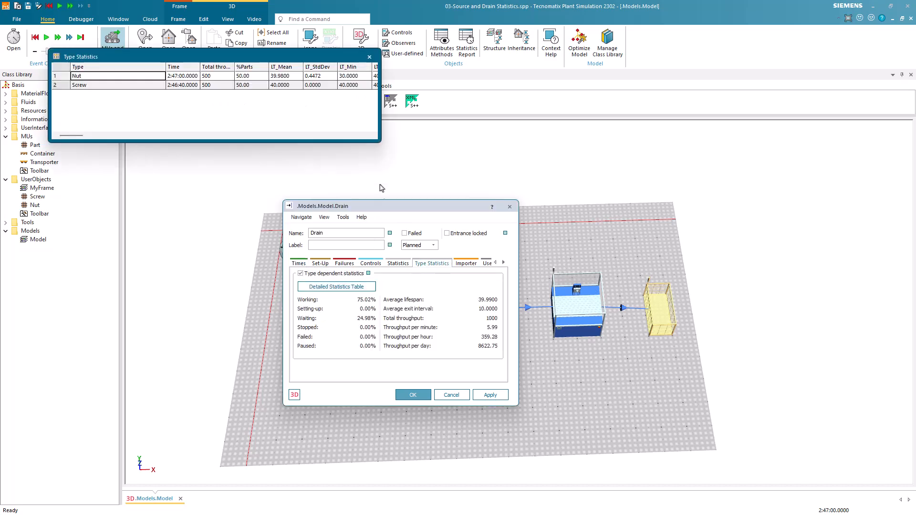
left_click_drag(380, 142, 776, 191)
left_click_drag(452, 56, 464, 198)
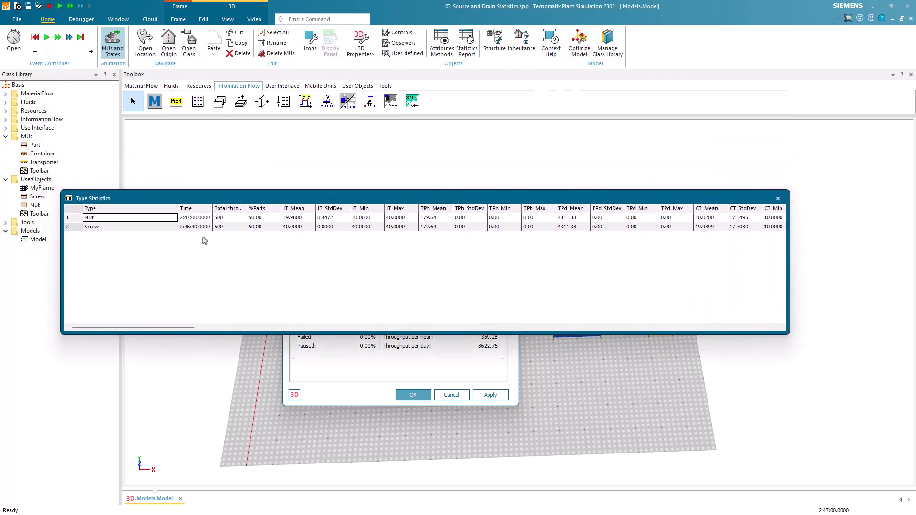
Compare Nut and Screw in the type statistics by time, total throughput, part percentage, and mean, standard deviation, minimum and maximum lifespan (LT)
left_click_drag(200, 215, 201, 229)
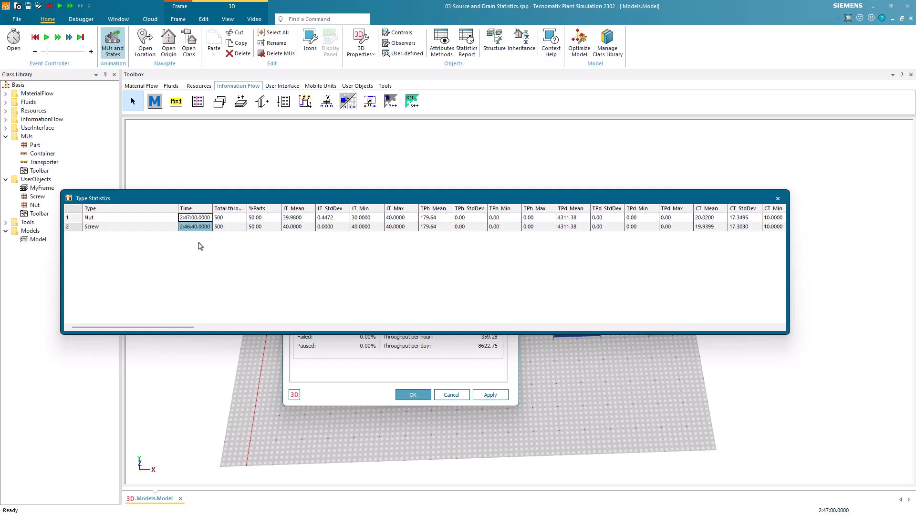
left_click_drag(230, 217, 231, 225)
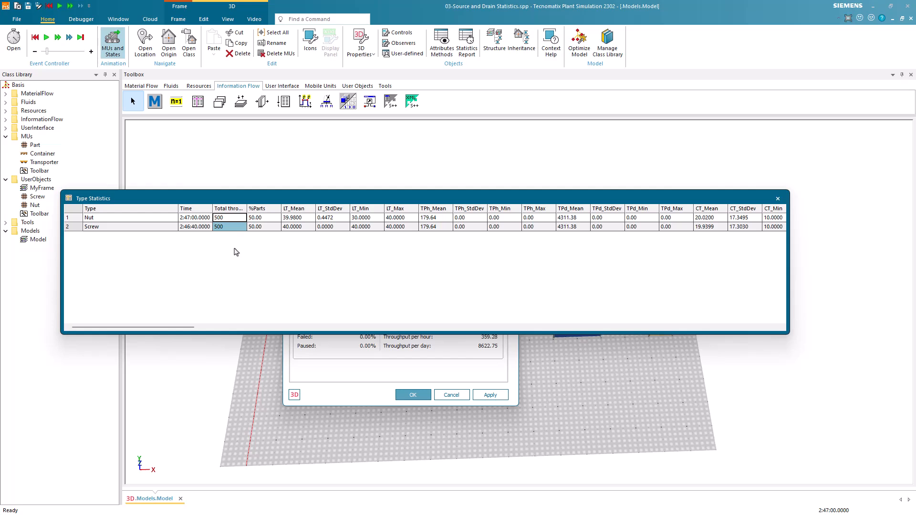
left_click(256, 212)
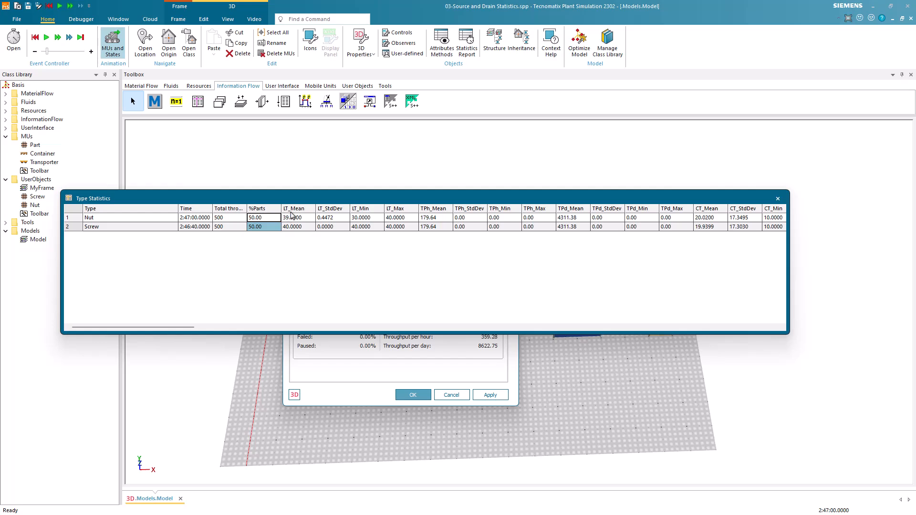
left_click(293, 213)
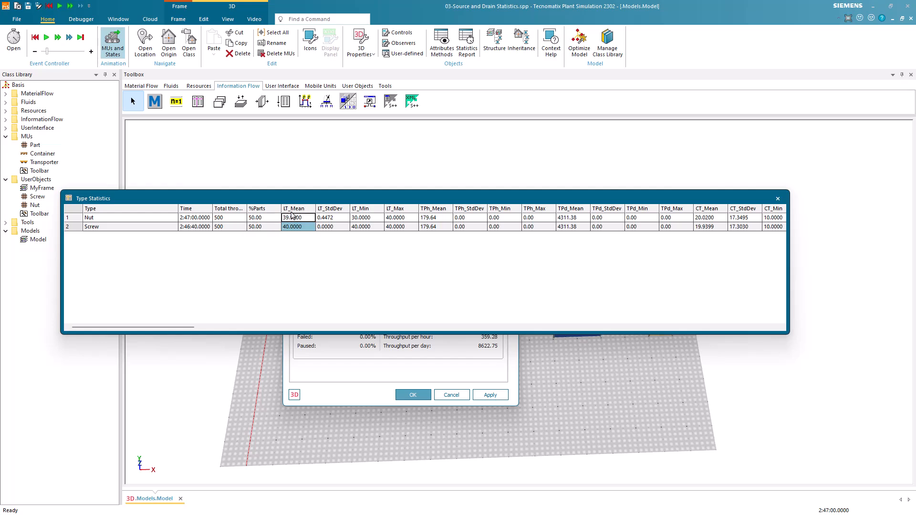
left_click(324, 214)
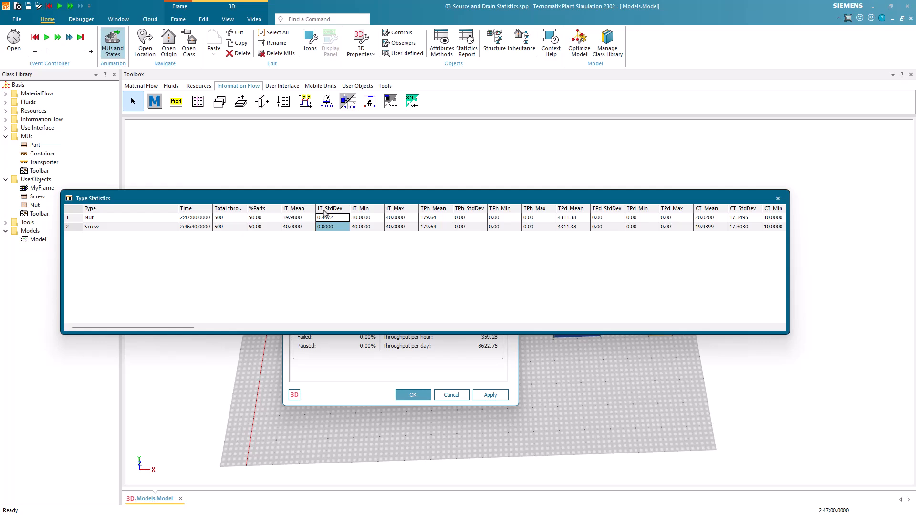
left_click(374, 214)
left_click(396, 213)
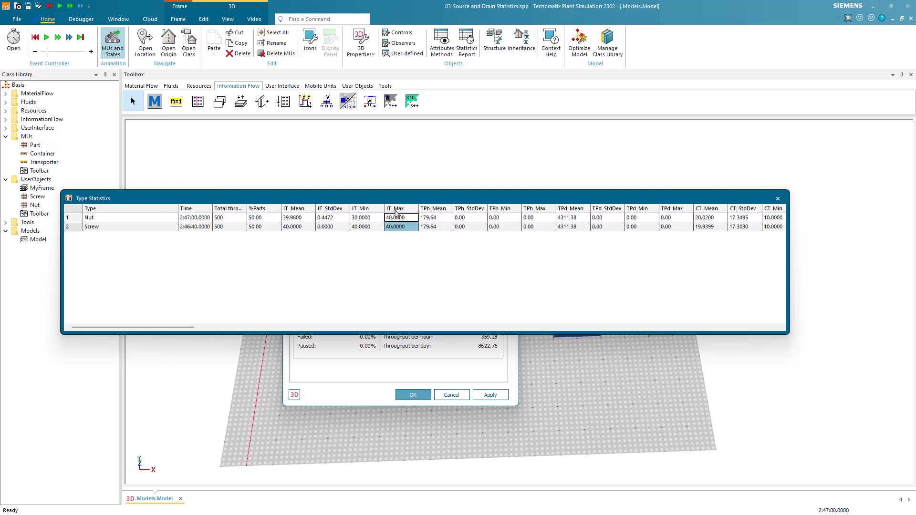